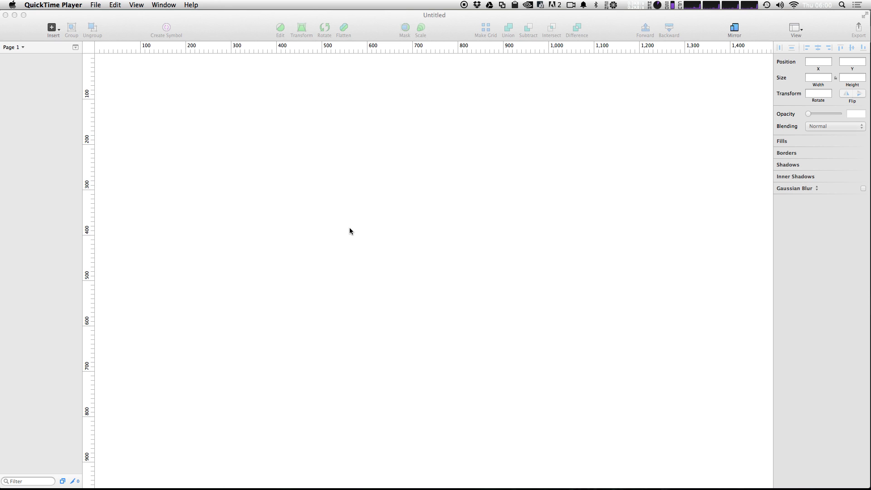
# Step: Search Sketch Toolbox for 'Gif', install the Generate Gif plugin, and close the Toolbox
pyautogui.press('super+Tab')
pyautogui.press('super+Tab')
pyautogui.press('super+Tab')
pyautogui.press('super+Tab')
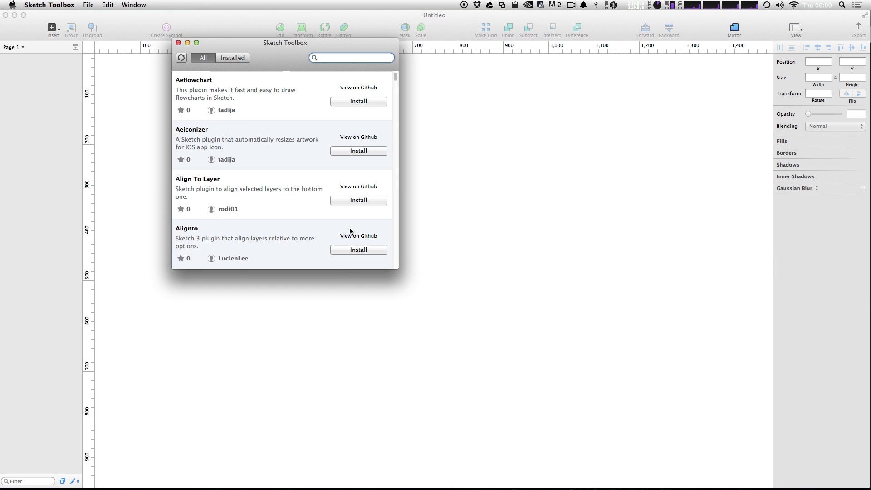
pyautogui.moveTo(279, 61)
pyautogui.mouseDown()
pyautogui.moveTo(353, 113)
pyautogui.moveTo(433, 113)
pyautogui.mouseUp()
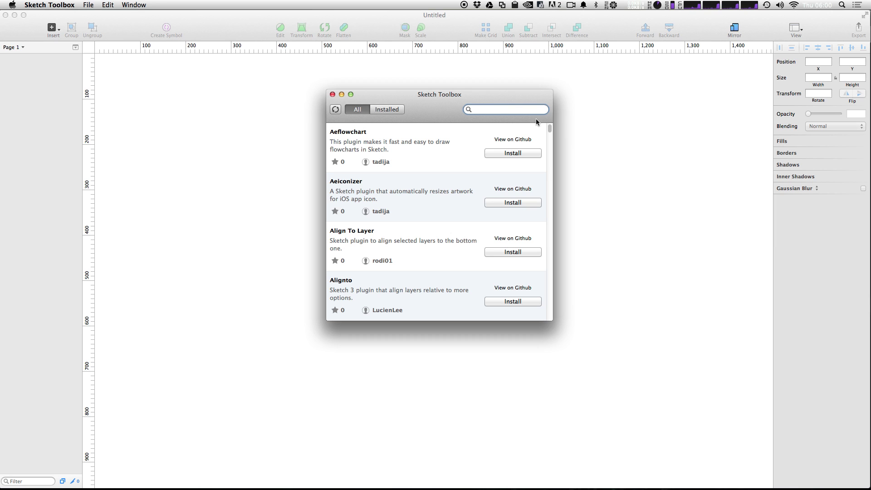
pyautogui.write('Gif')
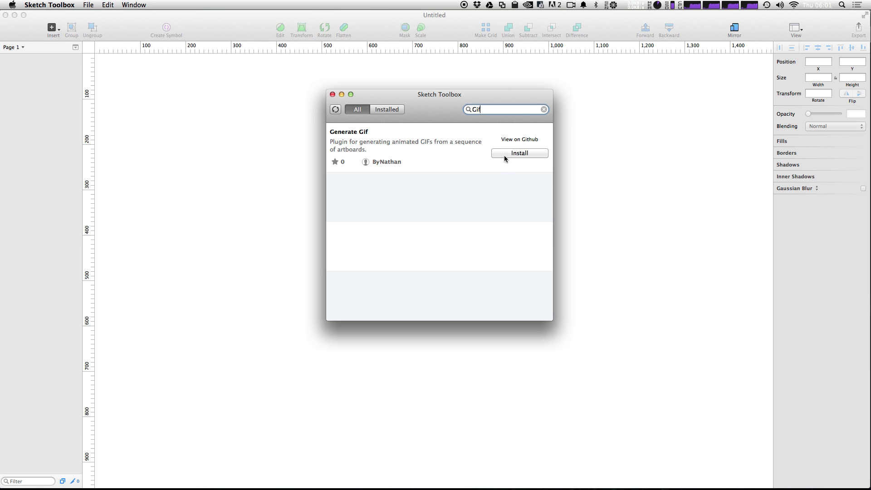
pyautogui.click(505, 155)
pyautogui.moveTo(458, 114); pyautogui.dragTo(445, 116)
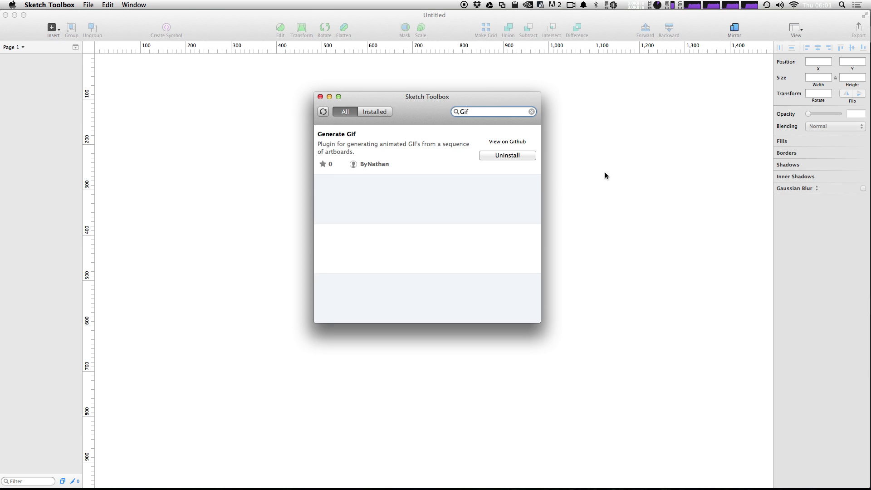
pyautogui.press('super+w')
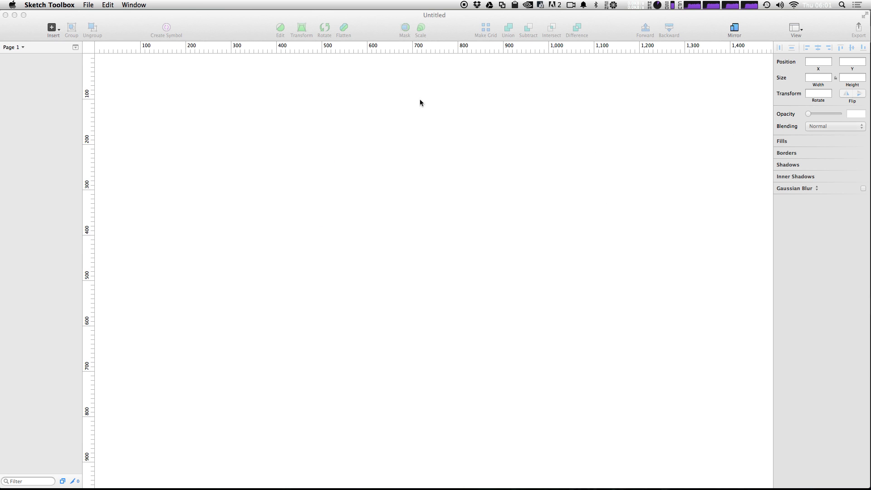
pyautogui.click(195, 15)
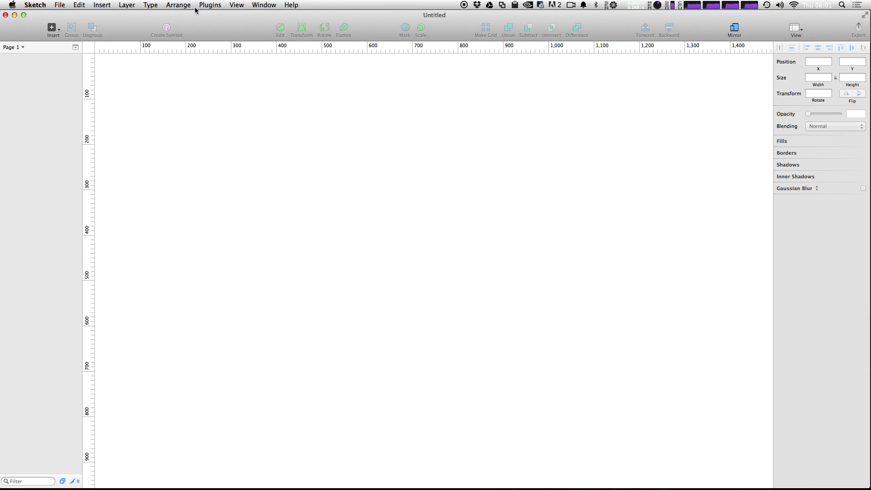
pyautogui.click(210, 5)
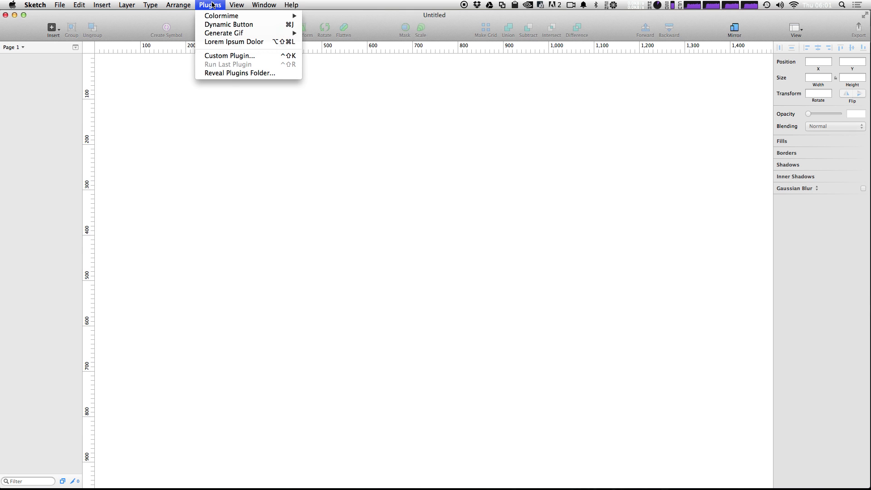
pyautogui.moveTo(213, 35)
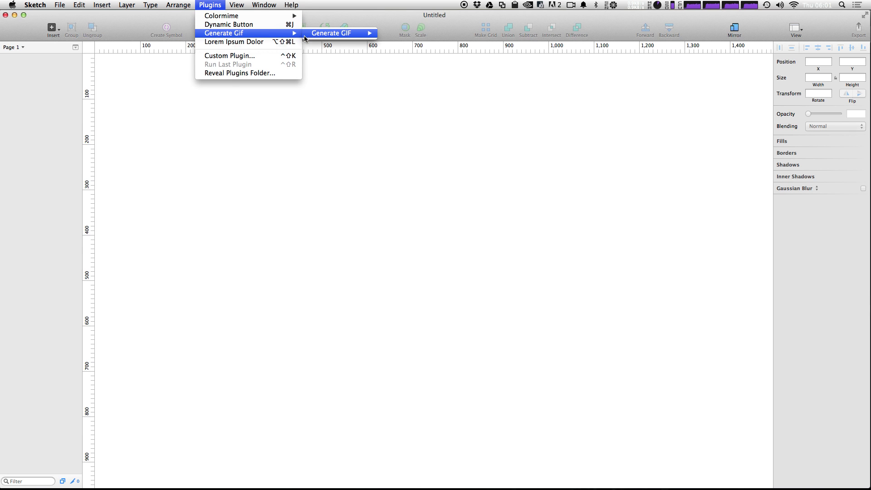
pyautogui.moveTo(322, 36)
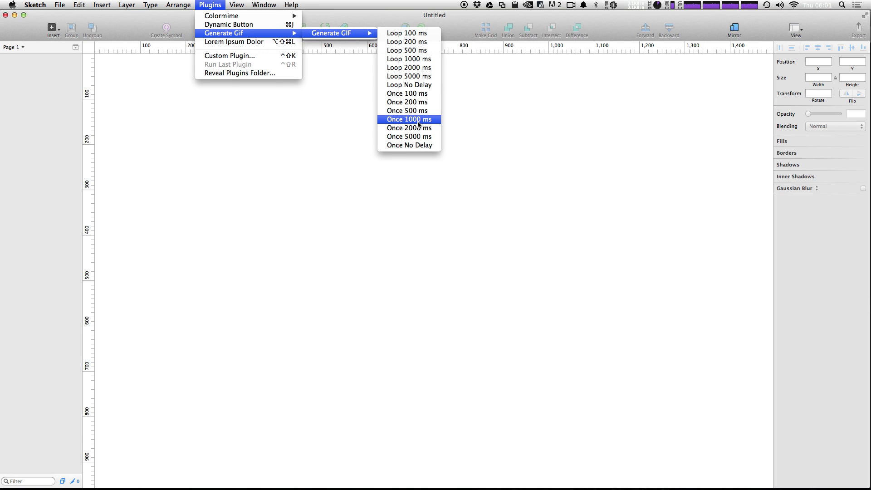
pyautogui.click(522, 116)
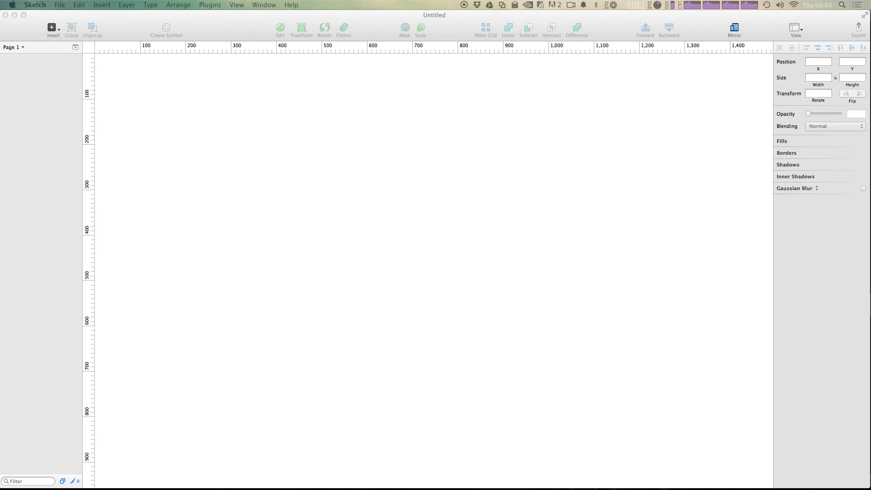
# Step: Draw a 200 × 200 artboard on the empty canvas
pyautogui.click(358, 206)
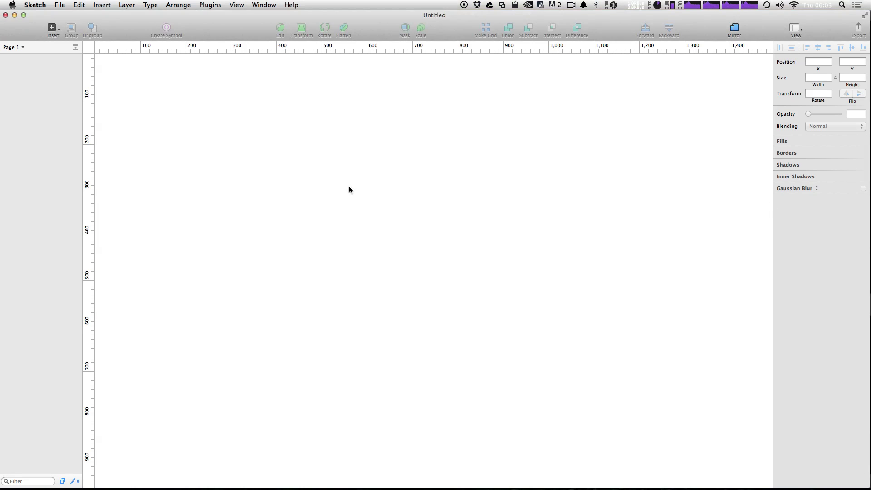
pyautogui.click(58, 34)
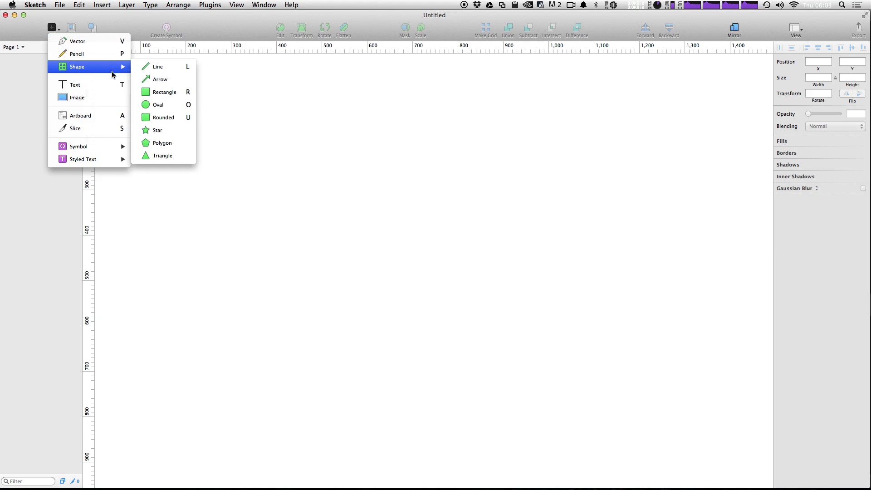
pyautogui.click(96, 116)
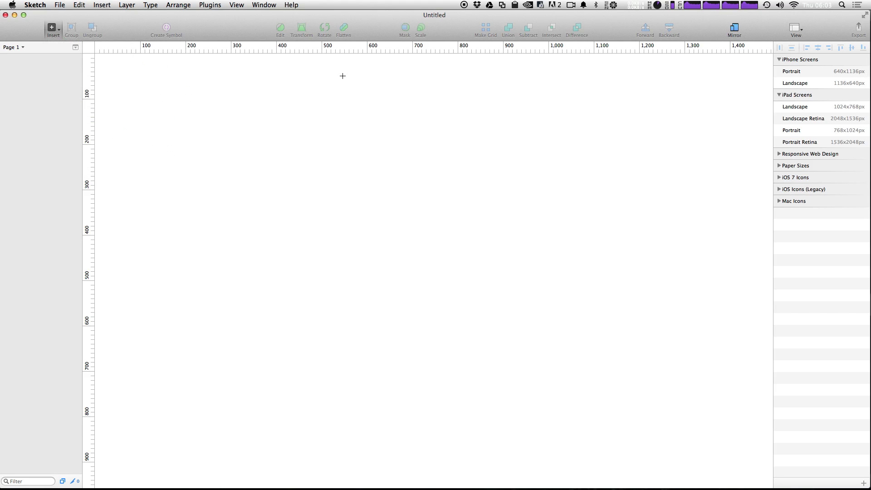
pyautogui.press('Escape')
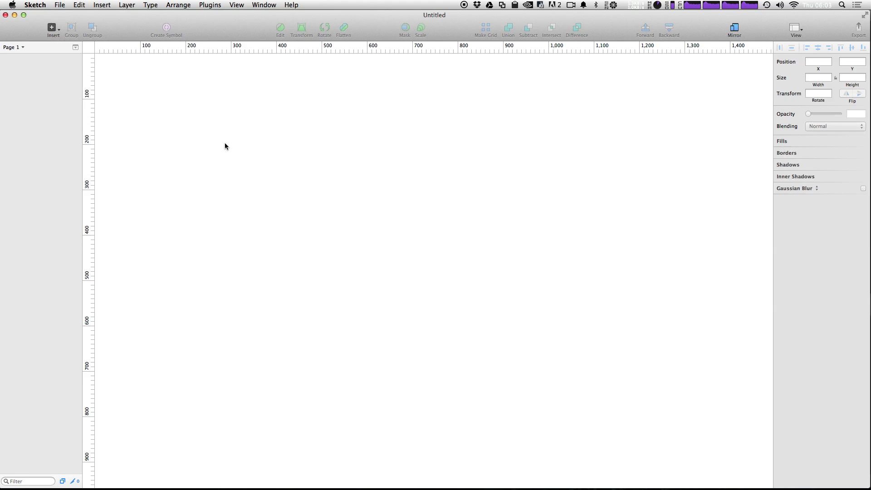
pyautogui.press('a')
pyautogui.moveTo(187, 98); pyautogui.dragTo(282, 189)
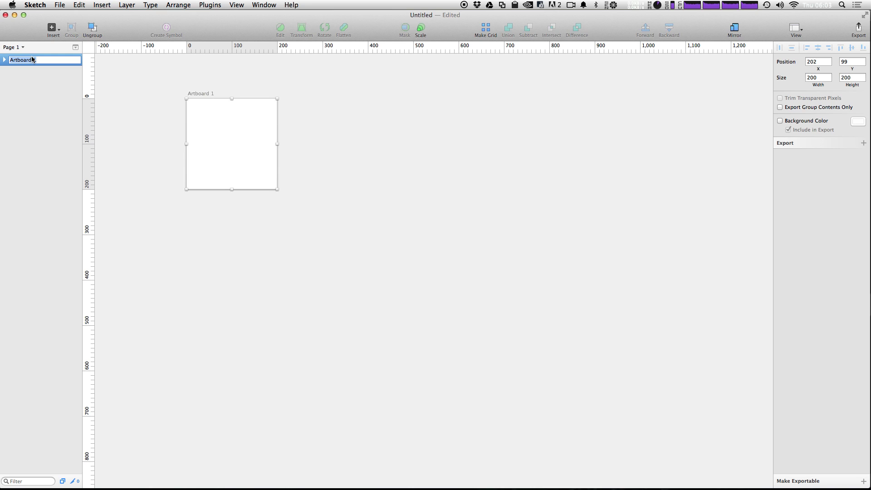
# Step: Name the artboard 'Frame 01' and place a duplicate directly to its right
pyautogui.write('Frame 01')
pyautogui.press('Return')
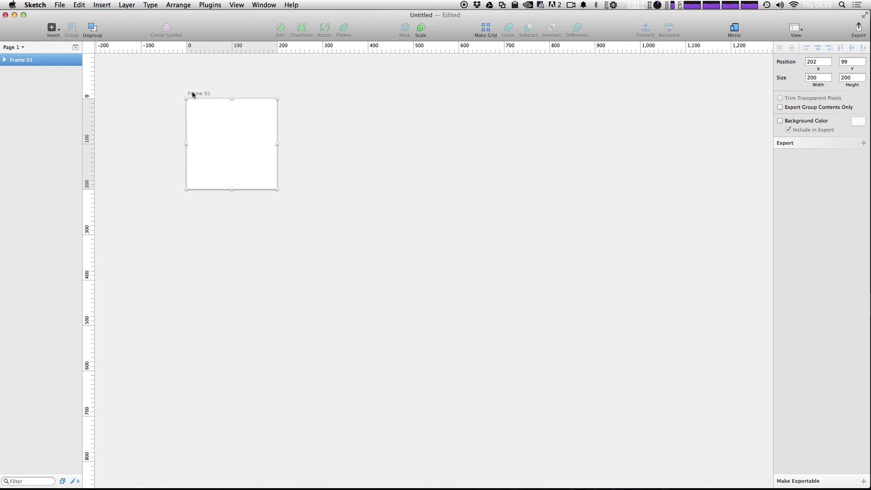
pyautogui.moveTo(192, 94); pyautogui.dragTo(307, 93)
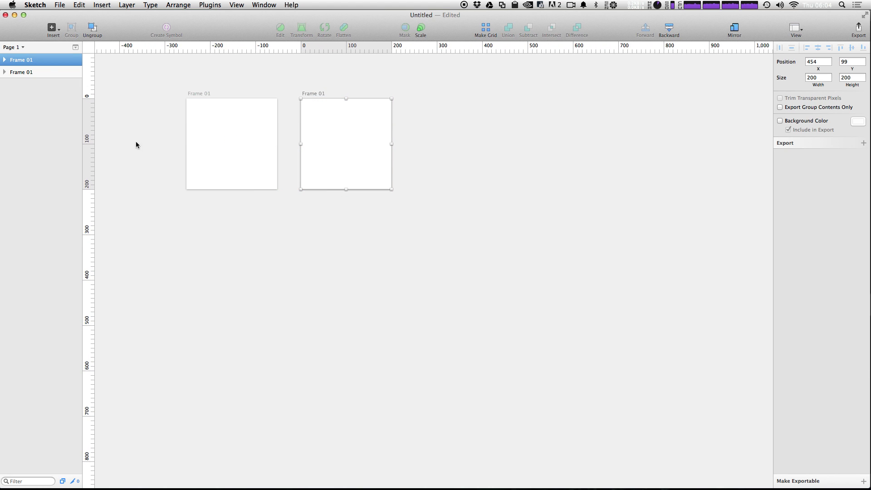
# Step: Rename the duplicated artboard to 'Frame 02'
pyautogui.click(208, 94)
pyautogui.click(319, 94)
pyautogui.click(30, 63)
pyautogui.click(30, 63)
pyautogui.rightClick(30, 64)
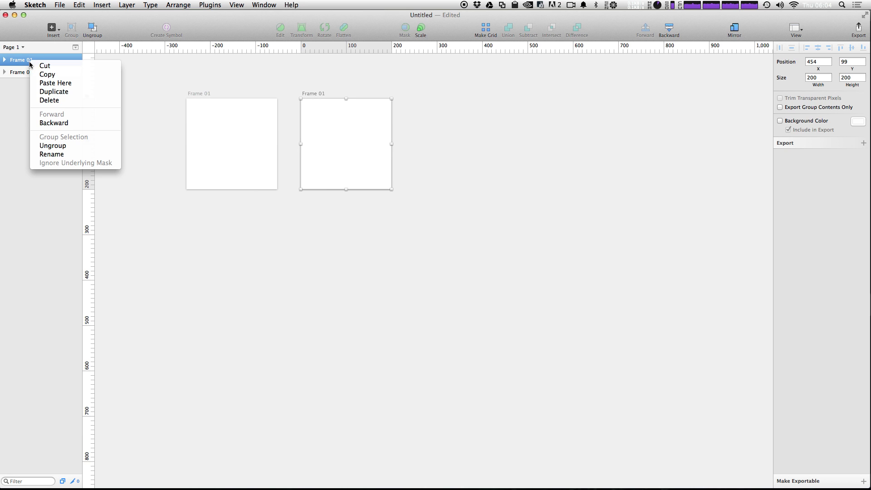
pyautogui.click(49, 154)
pyautogui.write('Frame 02')
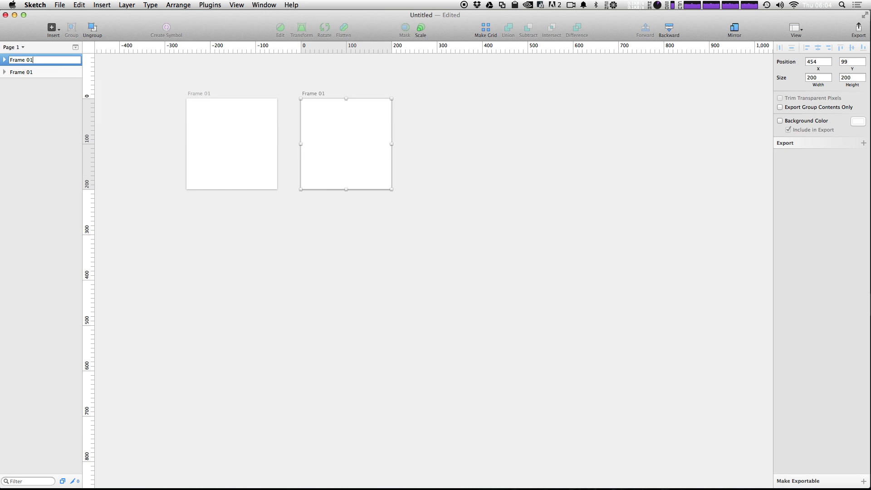
pyautogui.press('Return')
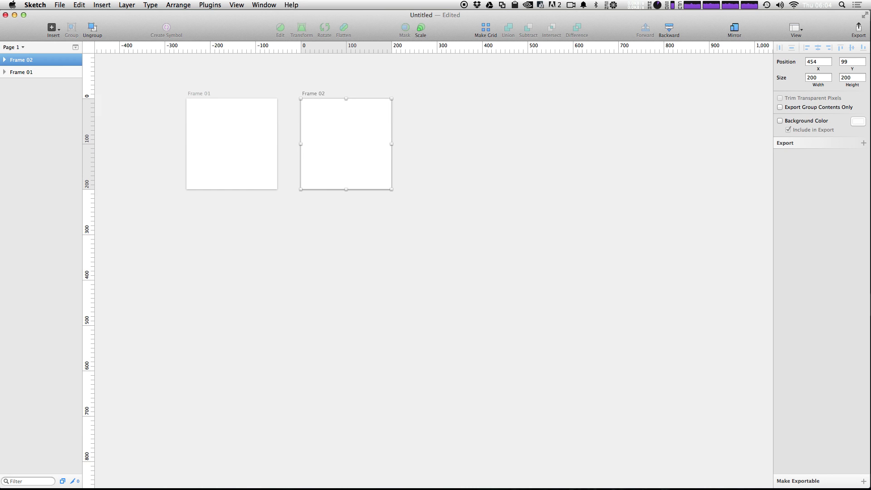
# Step: Duplicate Frame 02, move the copy flush beside it, and rename it 'Frame 03'
pyautogui.rightClick(305, 96)
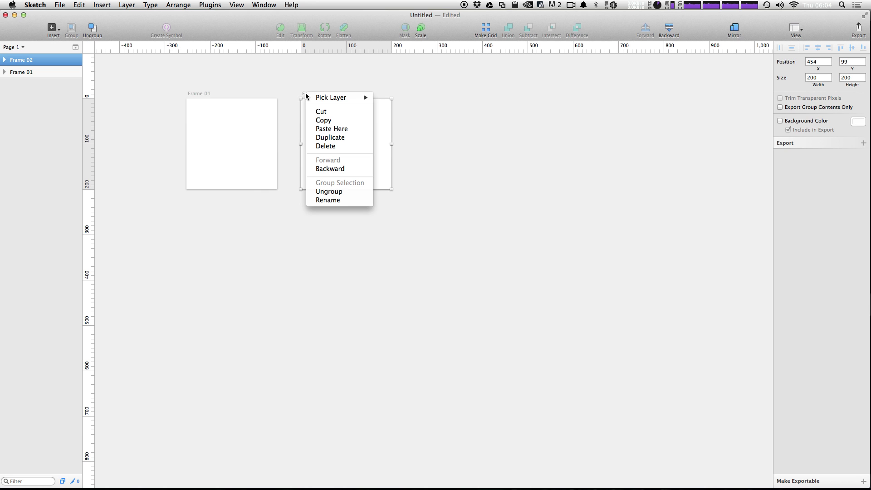
pyautogui.click(297, 279)
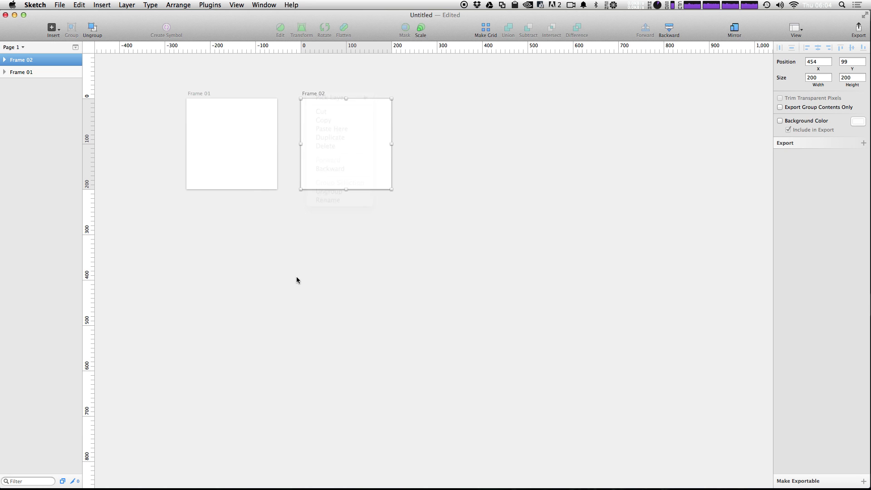
pyautogui.press('super+d')
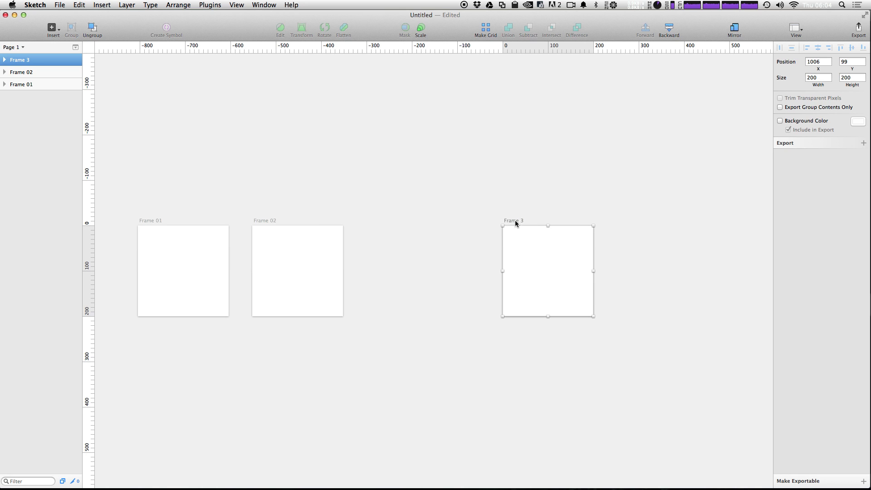
pyautogui.moveTo(515, 220); pyautogui.dragTo(383, 221)
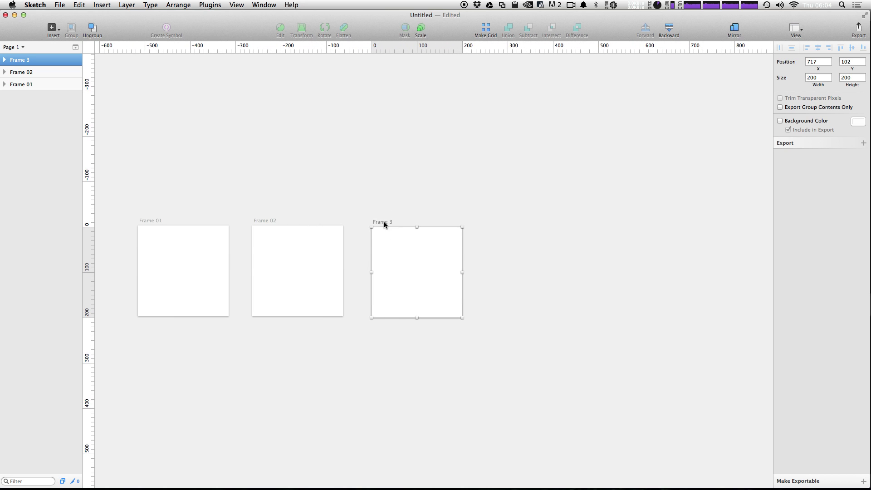
pyautogui.rightClick(384, 221)
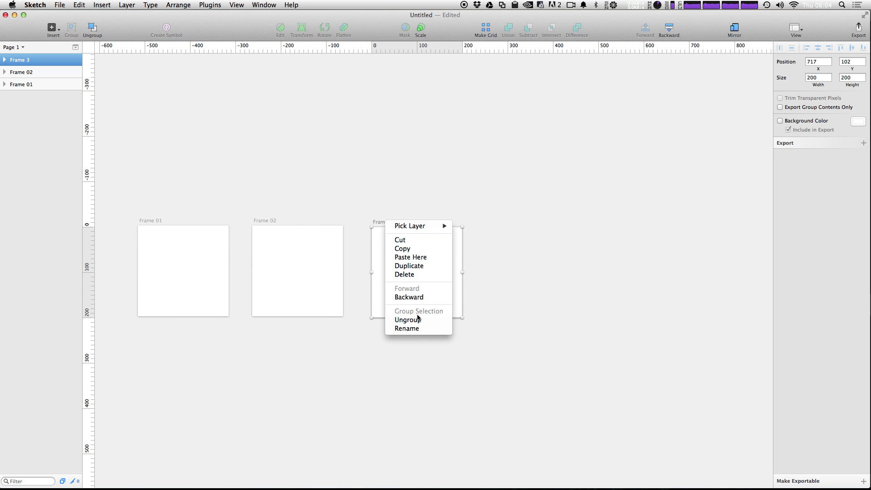
pyautogui.click(417, 328)
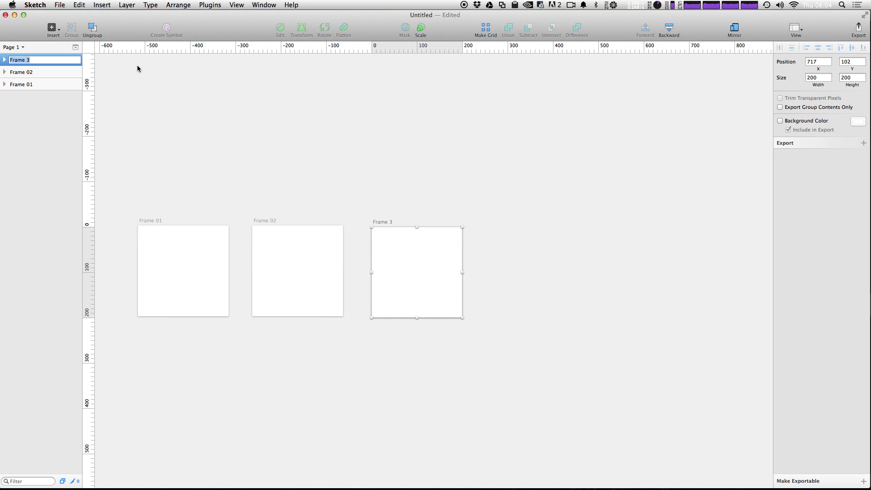
pyautogui.press('Left')
pyautogui.write('0')
pyautogui.press('Return')
pyautogui.moveTo(384, 223); pyautogui.dragTo(369, 222)
# Step: Use the Grid tool on Frame 03 with 1 row and 5 columns to add four more 200 × 200 artboards
pyautogui.click(552, 248)
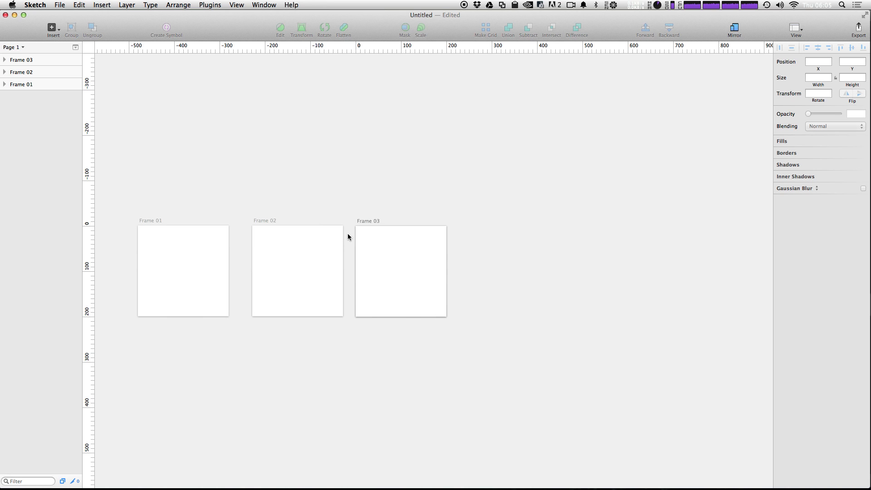
pyautogui.click(360, 223)
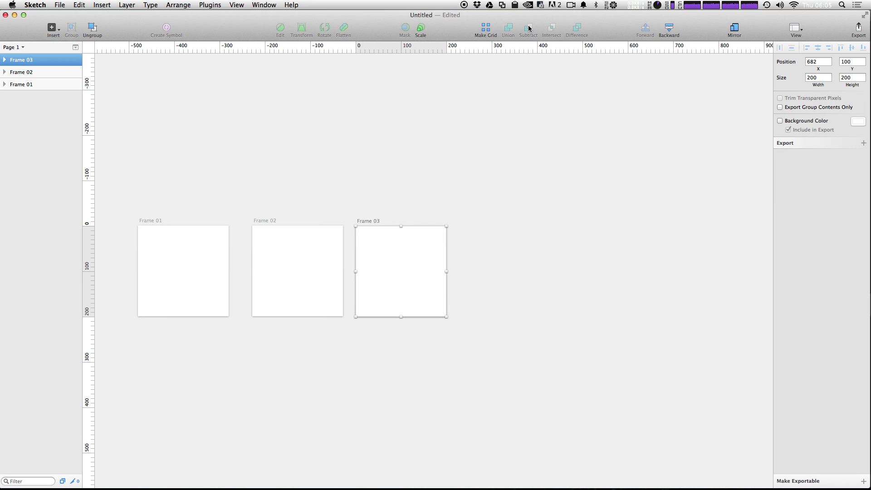
pyautogui.click(490, 29)
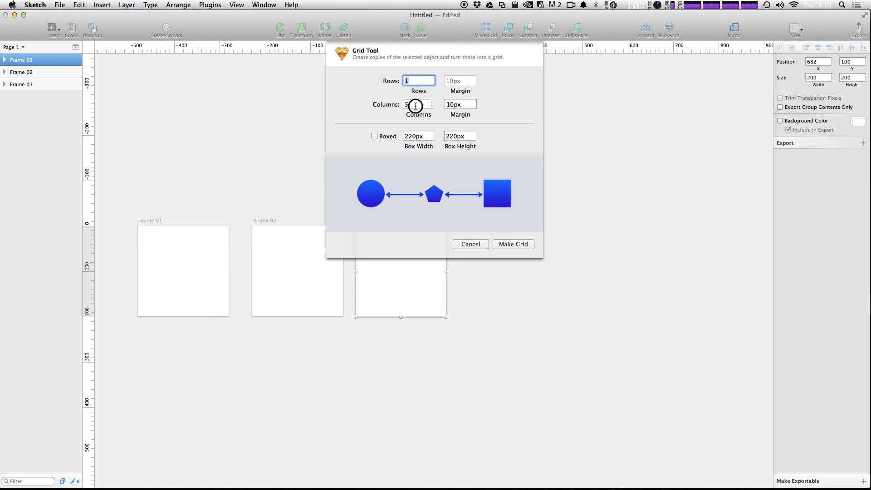
pyautogui.click(414, 105)
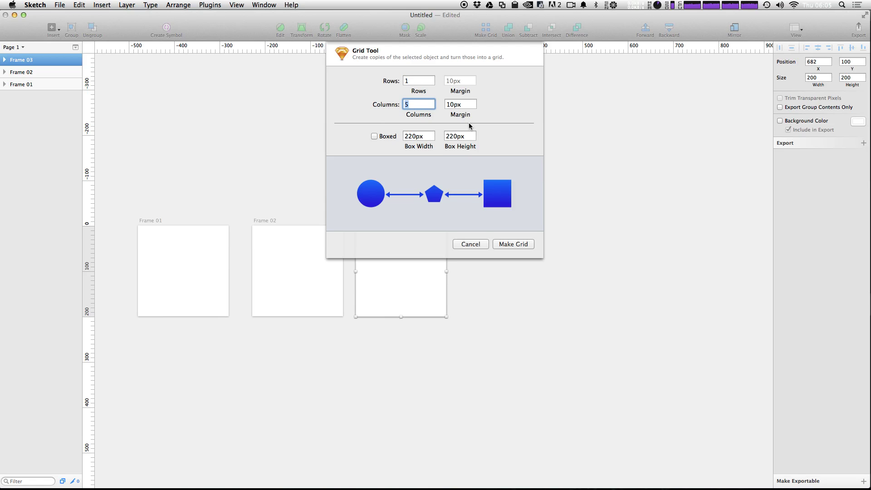
pyautogui.click(501, 247)
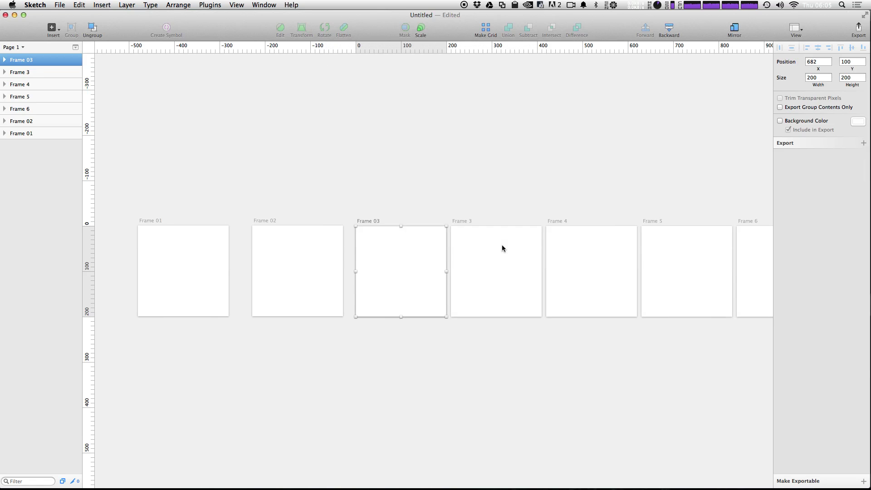
pyautogui.click(359, 399)
# Step: Rename the grid copies Frame 04 through Frame 07, then pan back to Frame 01
pyautogui.moveTo(455, 14); pyautogui.dragTo(445, 13)
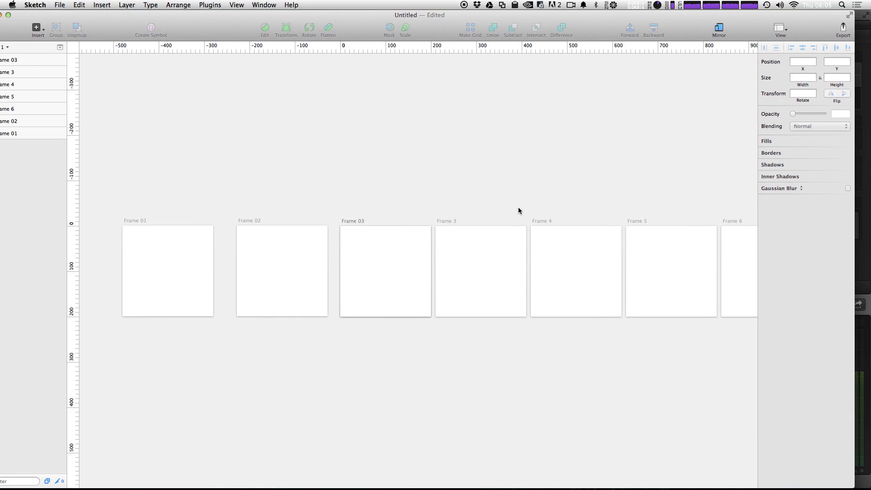
pyautogui.moveTo(521, 334); pyautogui.dragTo(427, 314)
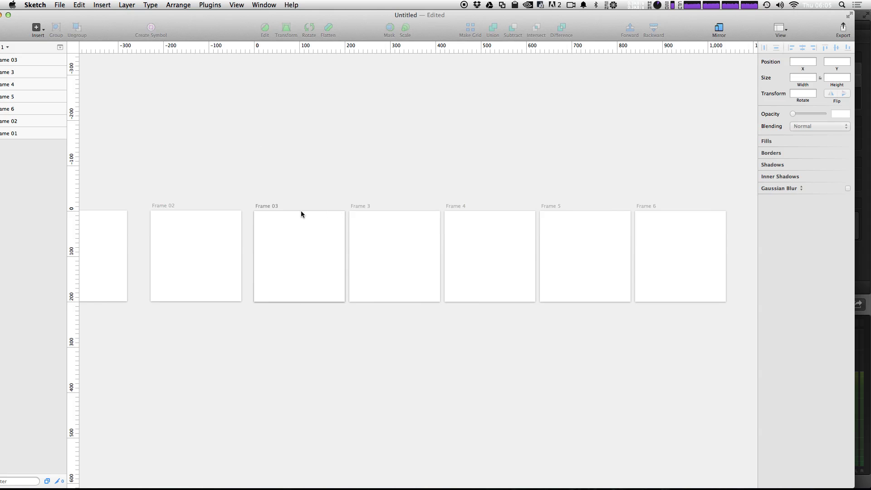
pyautogui.rightClick(364, 207)
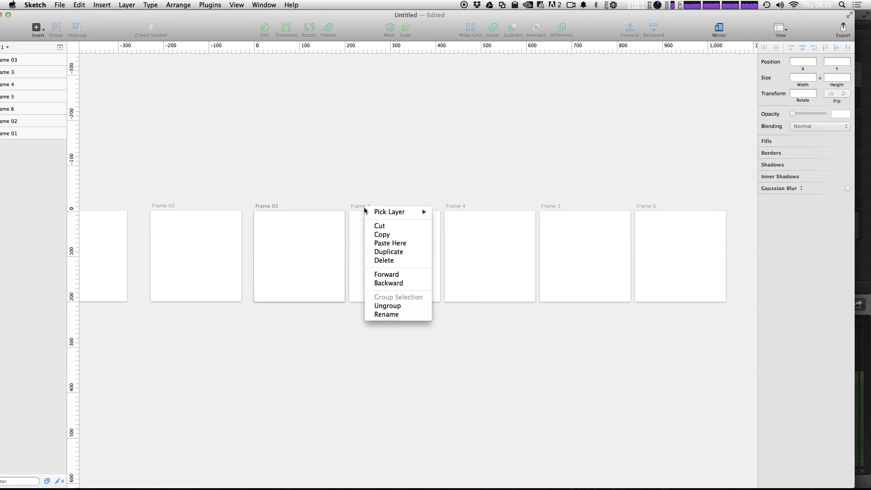
pyautogui.click(397, 314)
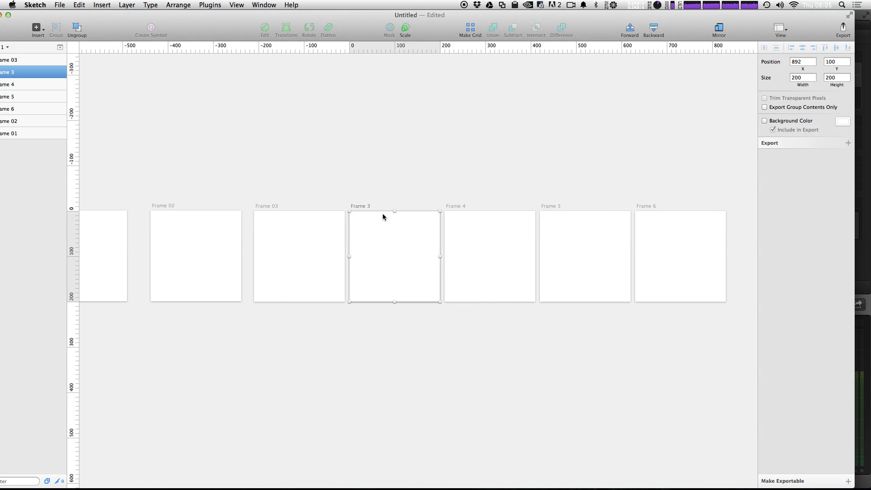
pyautogui.moveTo(554, 15); pyautogui.dragTo(573, 16)
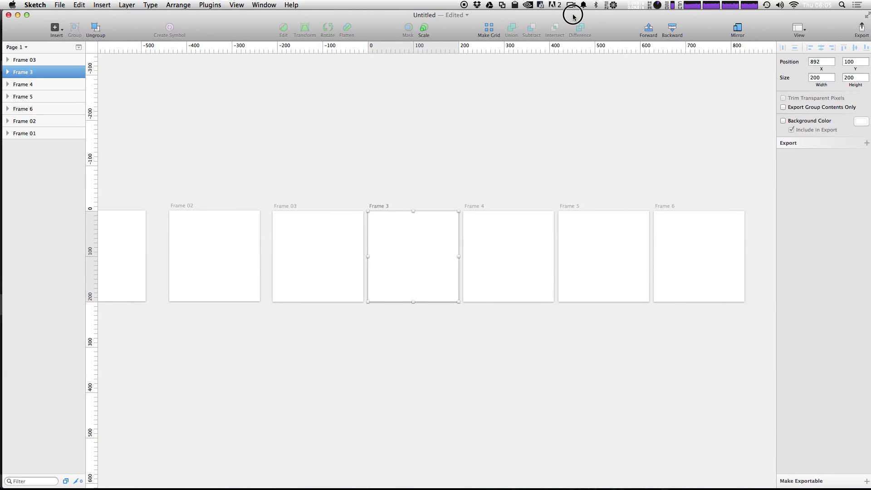
pyautogui.rightClick(383, 207)
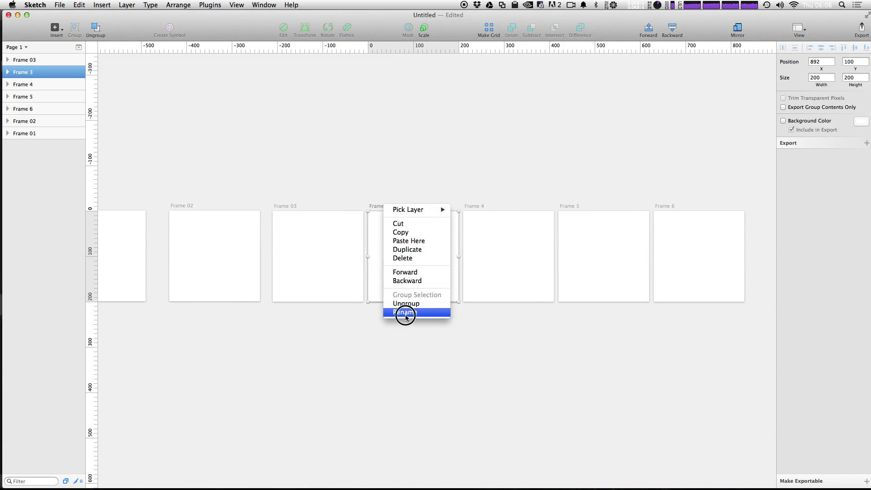
pyautogui.click(403, 313)
pyautogui.click(14, 72)
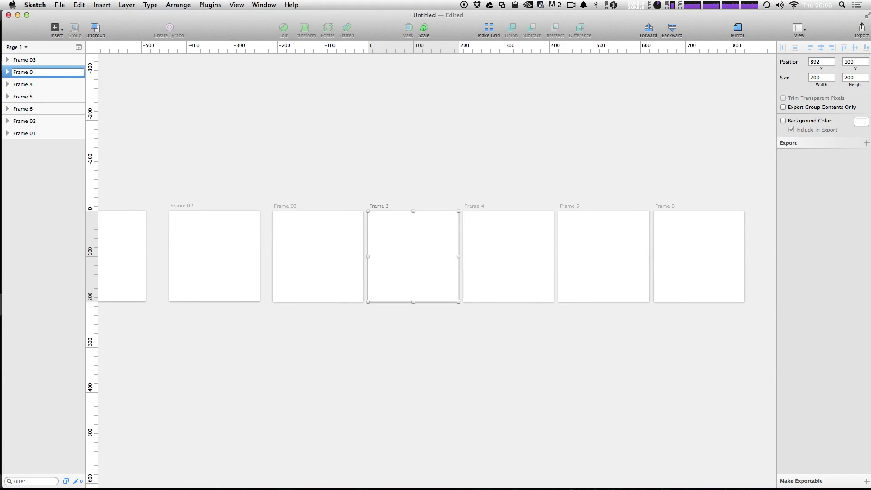
pyautogui.click(338, 78)
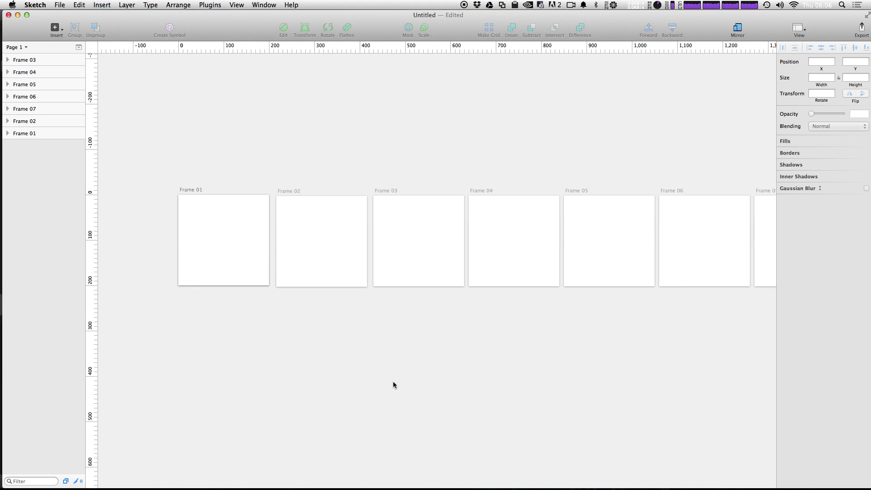
pyautogui.moveTo(628, 331); pyautogui.dragTo(689, 317)
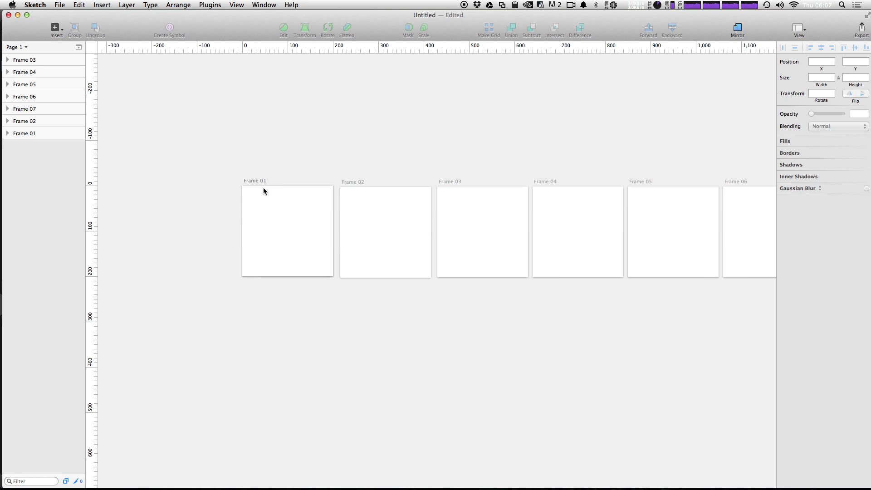
pyautogui.press('r')
# Step: Draw a square at Frame 01's top-left corner, remove its border, and fill it with the blue preset
pyautogui.moveTo(232, 176); pyautogui.dragTo(317, 257)
pyautogui.moveTo(274, 228); pyautogui.dragTo(281, 234)
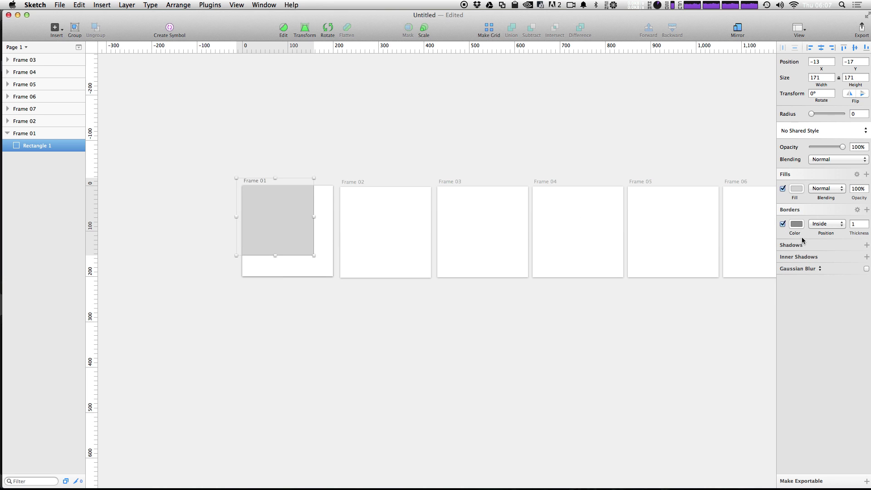
pyautogui.click(782, 224)
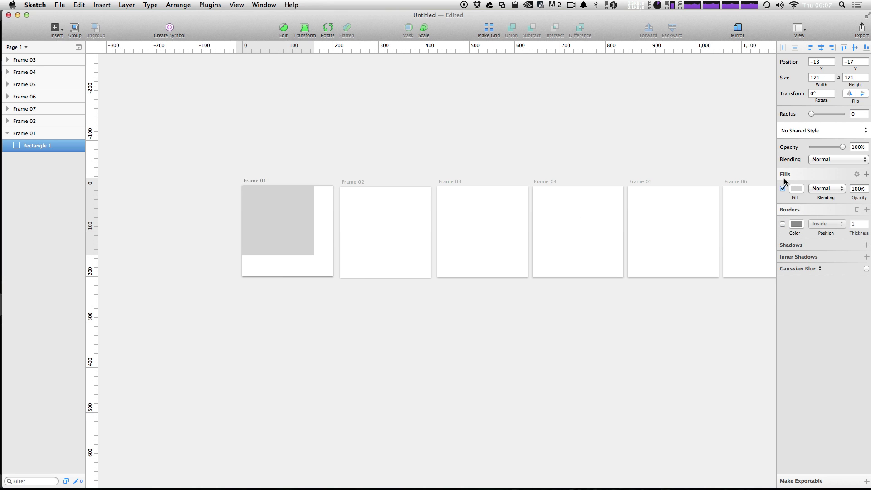
pyautogui.click(795, 188)
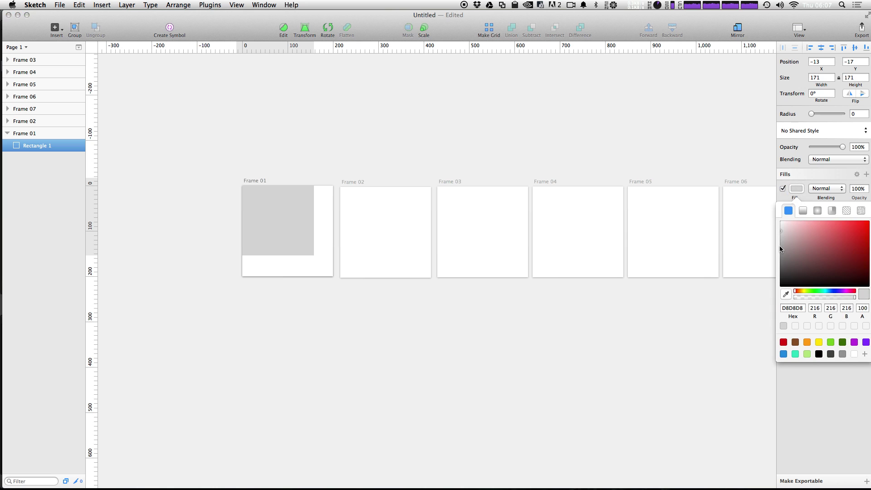
pyautogui.click(782, 354)
pyautogui.click(411, 329)
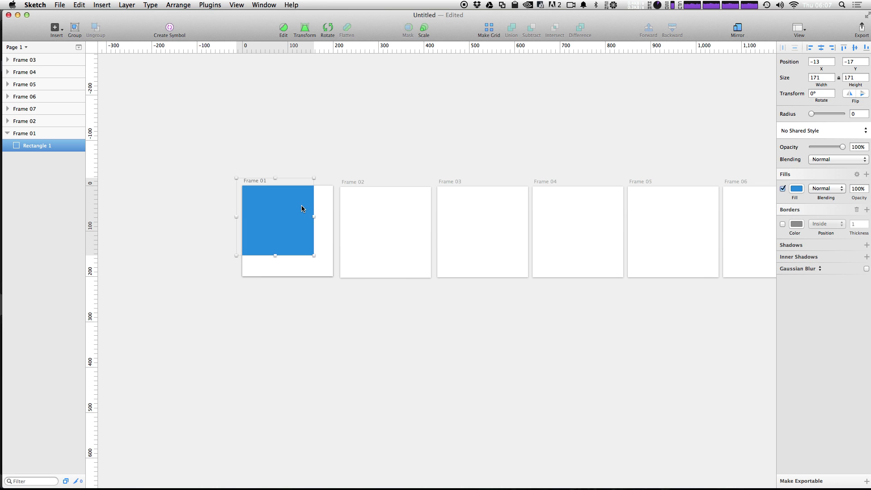
pyautogui.click(272, 301)
pyautogui.scroll(2, 272, 302)
pyautogui.hscroll(-2, 272, 302)
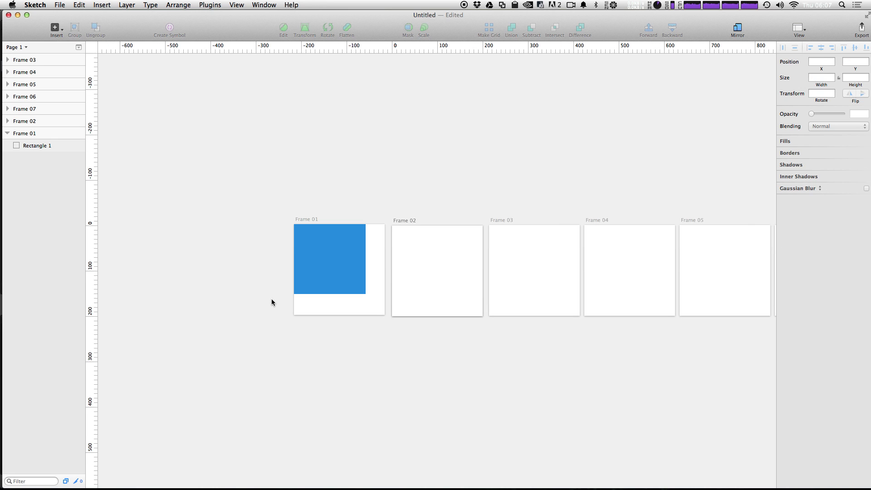
# Step: Copy the blue square into Frame 02 and enlarge it to about 187
pyautogui.click(355, 290)
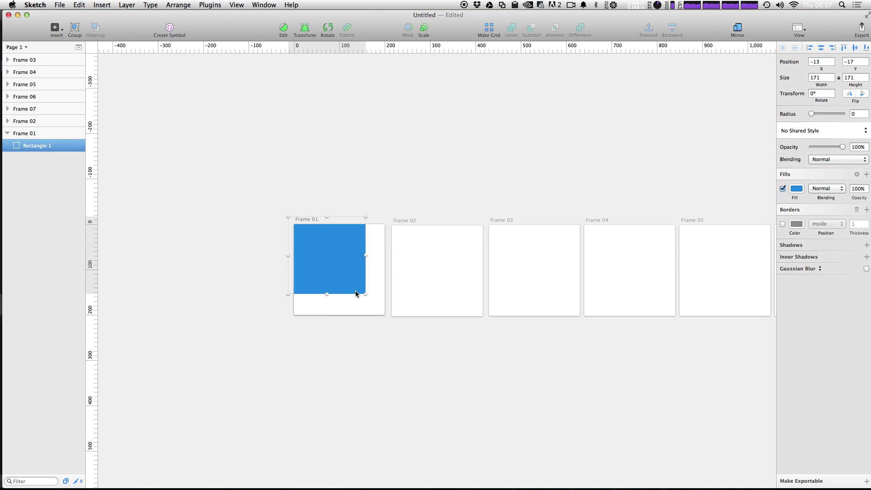
pyautogui.click(136, 152)
pyautogui.click(444, 272)
pyautogui.moveTo(249, 167); pyautogui.dragTo(383, 343)
pyautogui.click(463, 273)
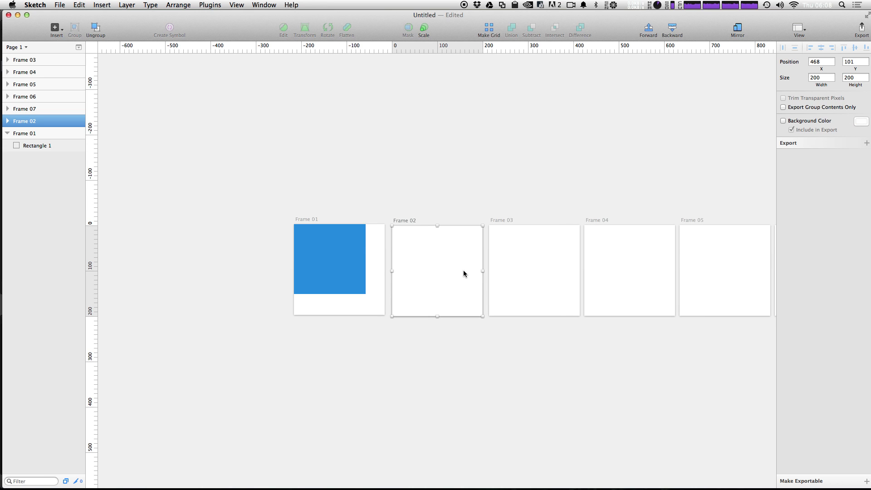
pyautogui.press('super+v')
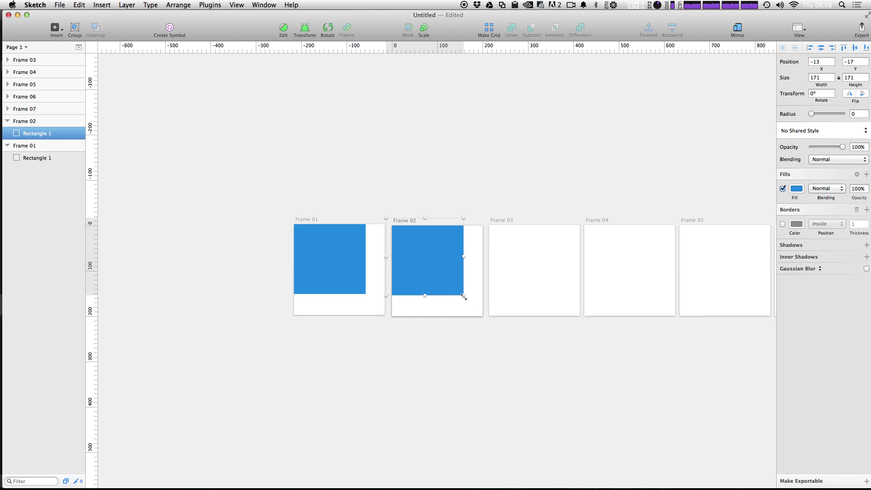
pyautogui.moveTo(463, 296); pyautogui.dragTo(470, 303)
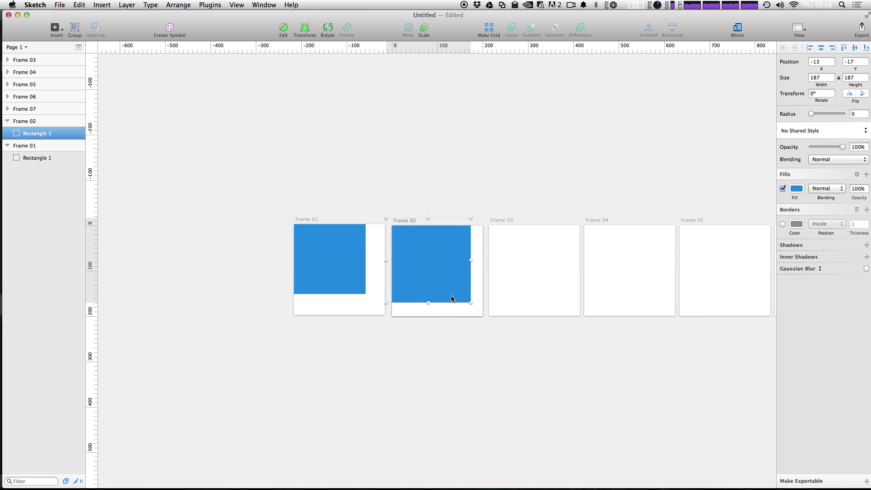
# Step: Paste larger copies into Frame 03 and Frame 04, with Frame 04's square filling its artboard
pyautogui.click(537, 293)
pyautogui.press('super+v')
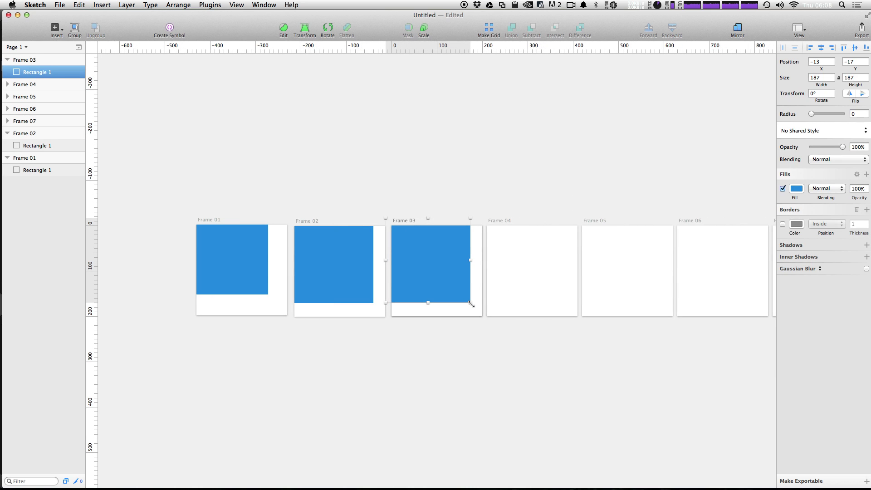
pyautogui.moveTo(471, 303); pyautogui.dragTo(476, 309)
pyautogui.press('super+c')
pyautogui.click(519, 271)
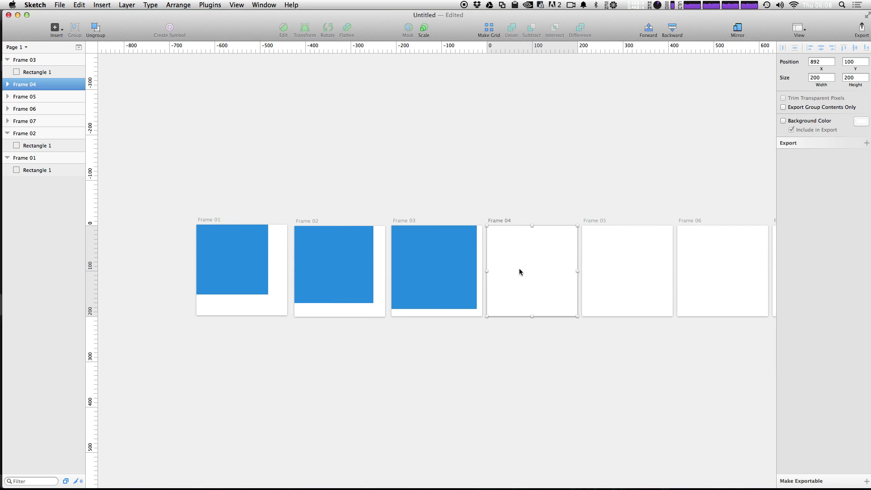
pyautogui.press('super+v')
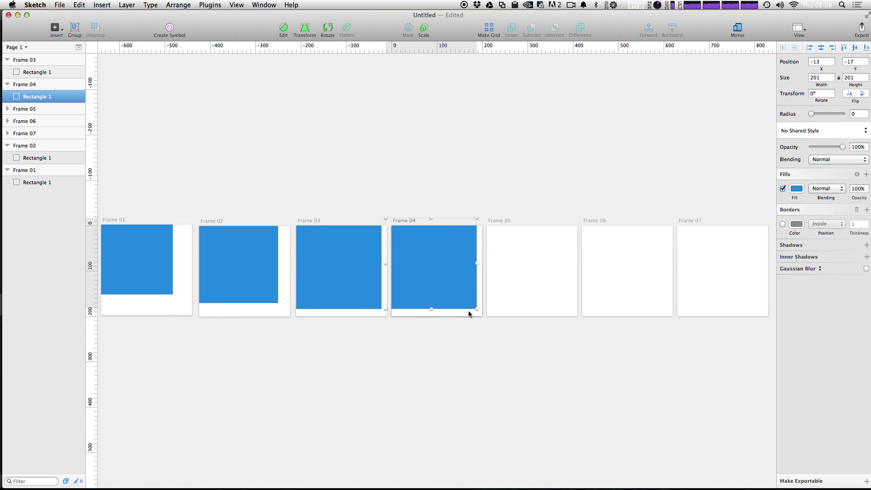
pyautogui.moveTo(476, 309); pyautogui.dragTo(484, 324)
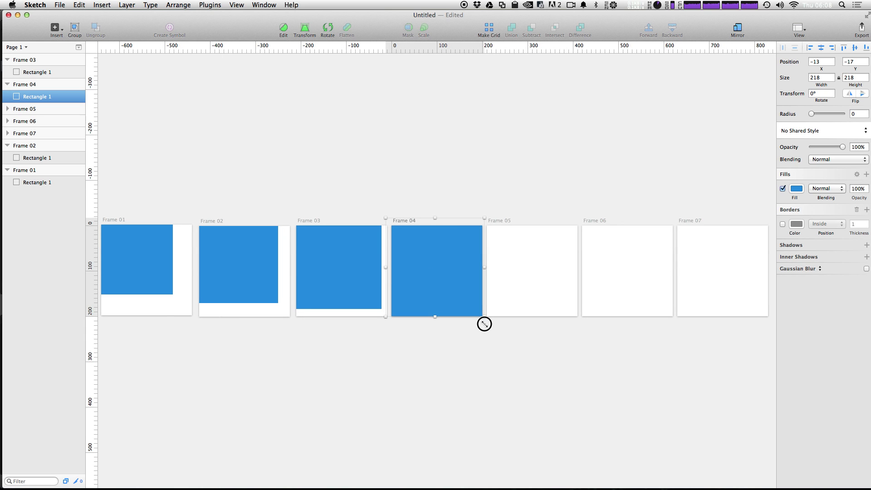
pyautogui.click(482, 331)
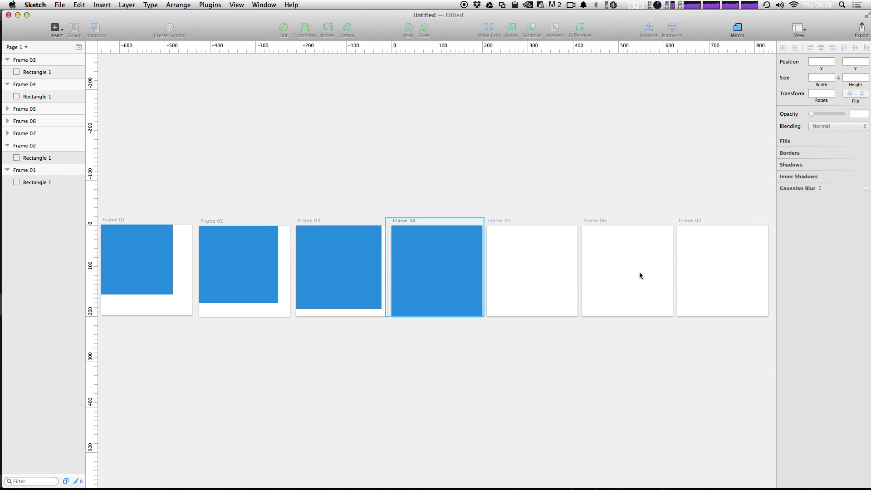
pyautogui.click(444, 282)
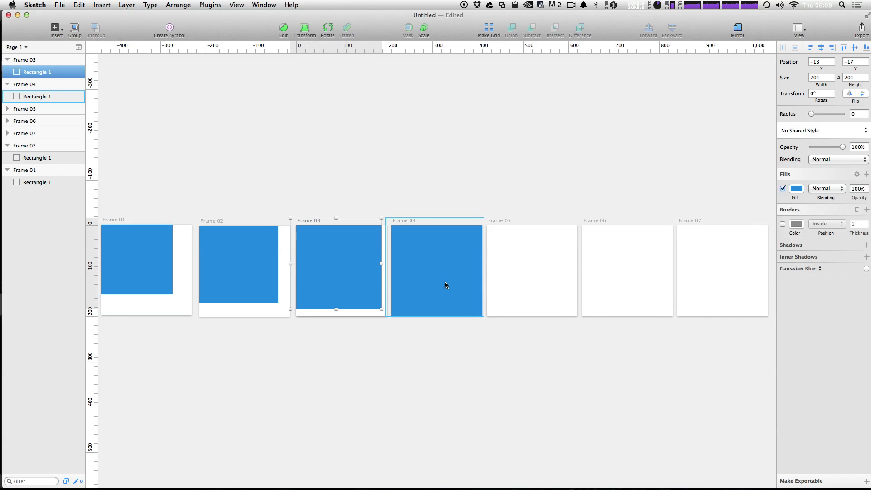
# Step: Add blue squares to Frames 05, 06 and 07, shrinking toward the bottom-right down to 94 × 94
pyautogui.press('super+d')
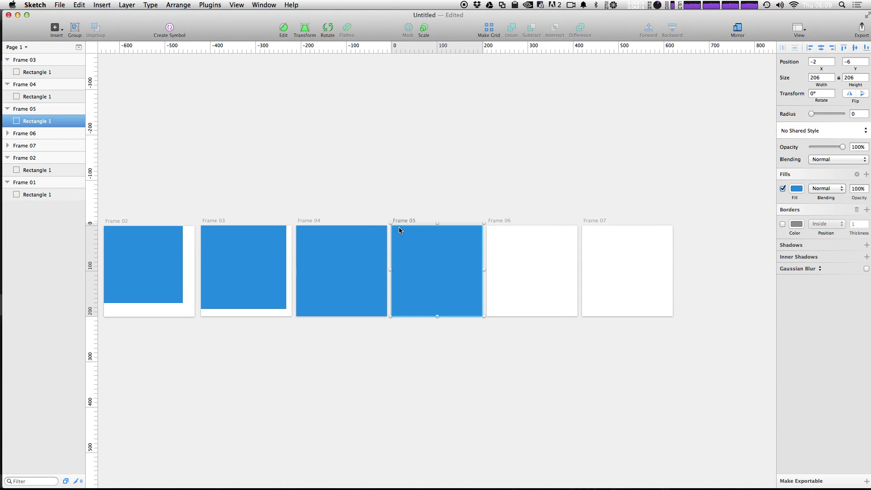
pyautogui.moveTo(391, 223); pyautogui.dragTo(405, 239)
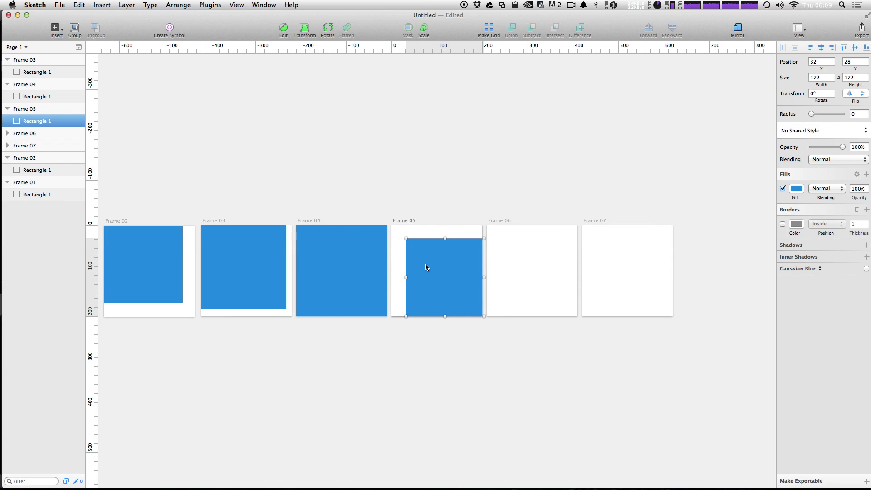
pyautogui.press('super+d')
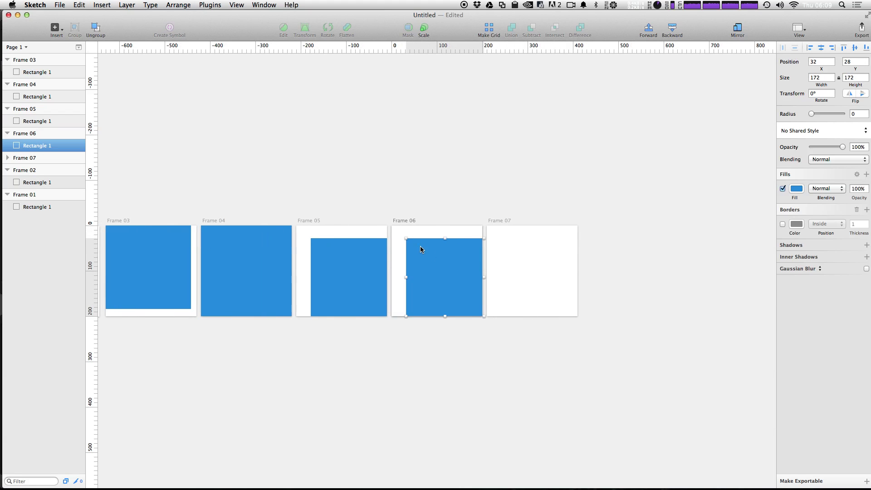
pyautogui.click(403, 241)
pyautogui.click(407, 239)
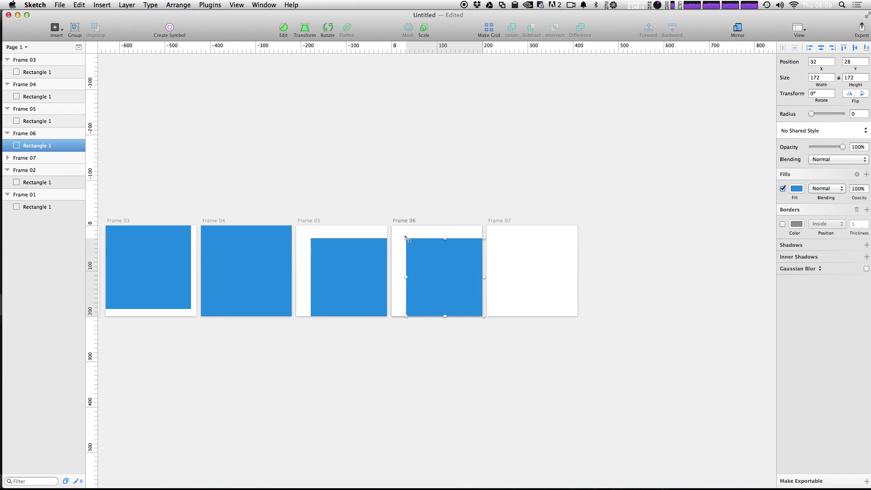
pyautogui.moveTo(407, 239); pyautogui.dragTo(426, 263)
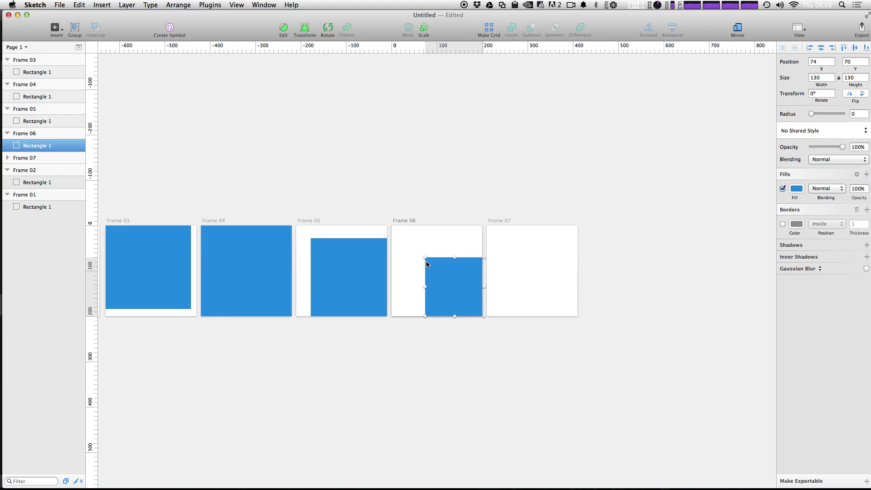
pyautogui.click(514, 283)
pyautogui.press('super+v')
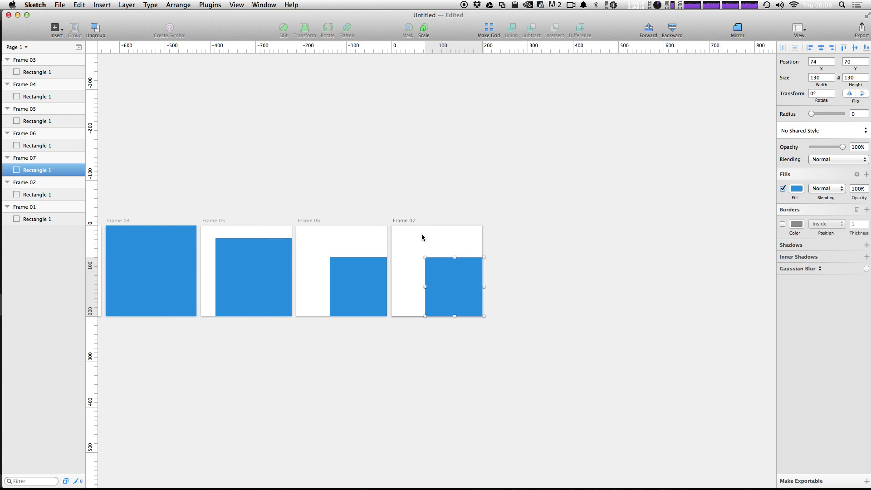
pyautogui.moveTo(424, 256); pyautogui.dragTo(441, 272)
# Step: Cancel the save dialog and pan so all seven frames are visible
pyautogui.press('super+s')
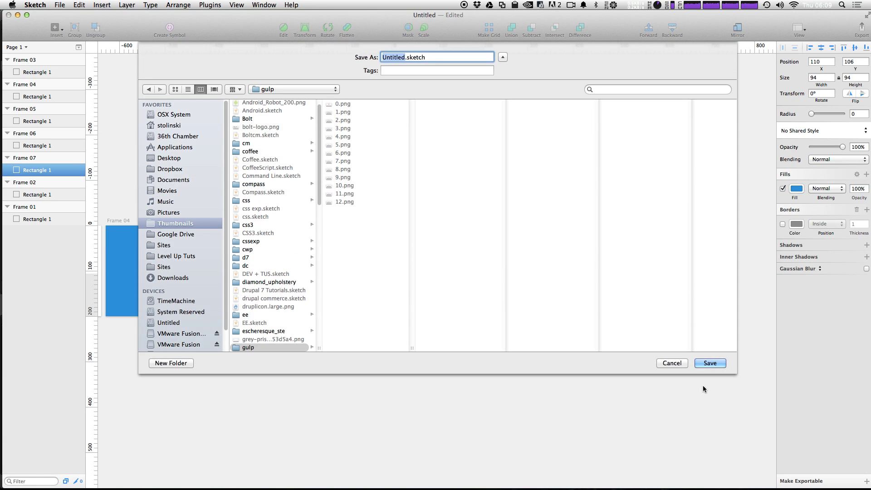
pyautogui.click(677, 363)
pyautogui.click(485, 354)
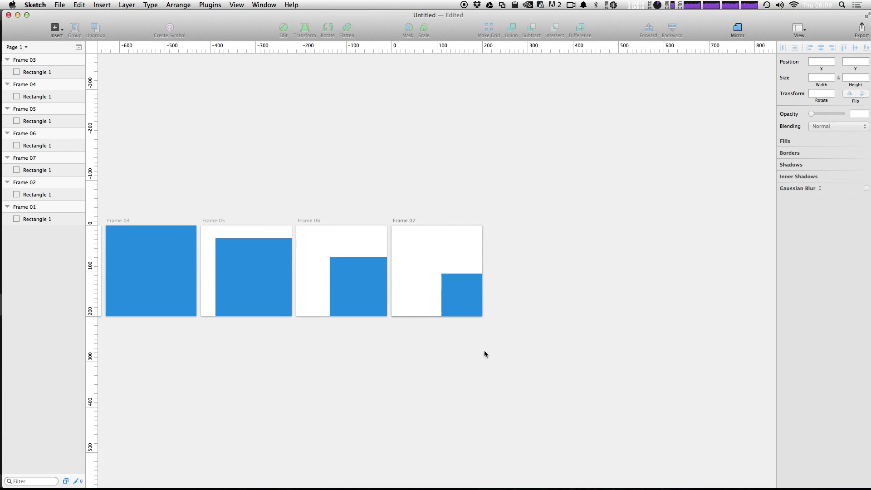
pyautogui.moveTo(371, 379); pyautogui.dragTo(641, 344)
pyautogui.moveTo(507, 365)
pyautogui.mouseDown()
pyautogui.moveTo(440, 346)
pyautogui.moveTo(589, 369)
pyautogui.moveTo(516, 369)
pyautogui.mouseUp()
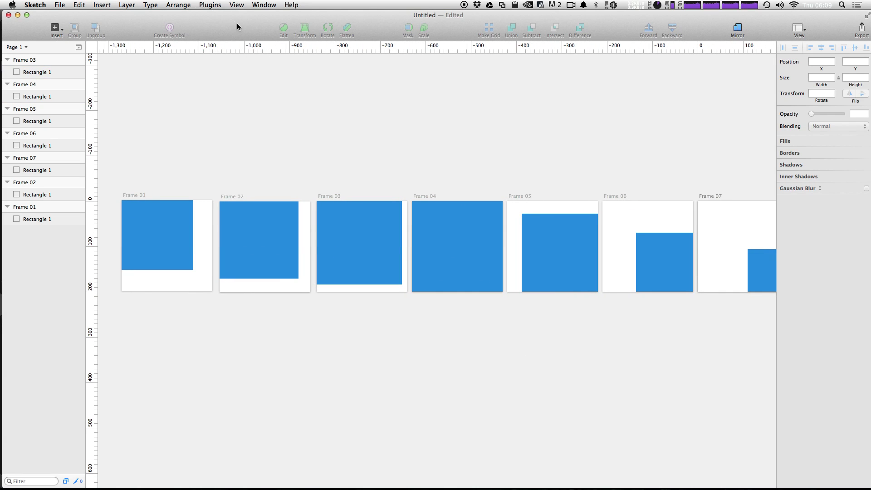
# Step: Run Generate Gif with the looping 500 ms frame option
pyautogui.press('super+shift+slash')
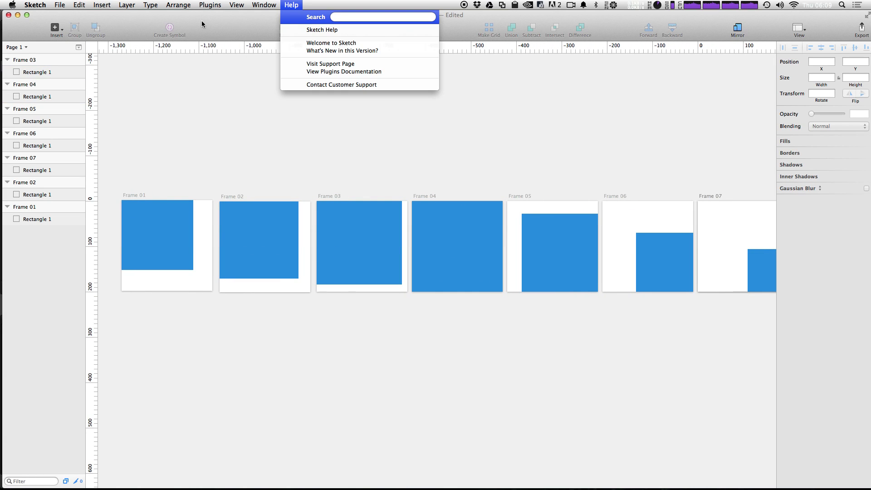
pyautogui.click(206, 5)
pyautogui.moveTo(224, 33)
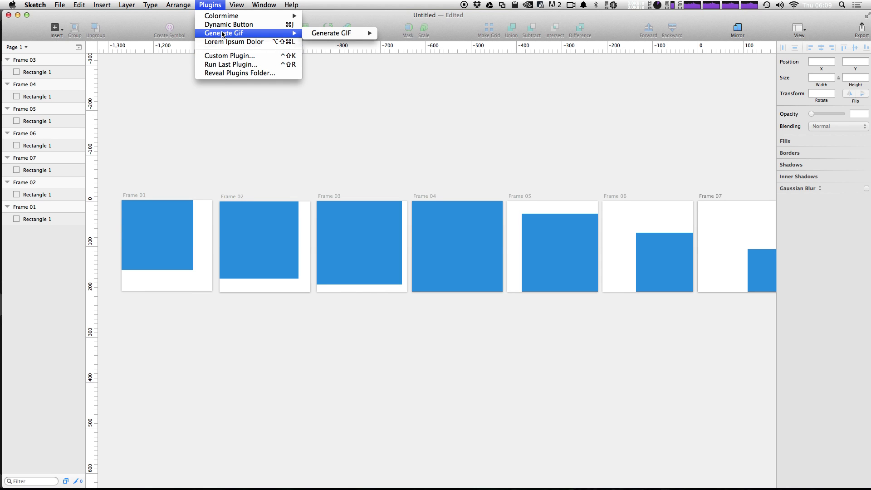
pyautogui.moveTo(333, 34)
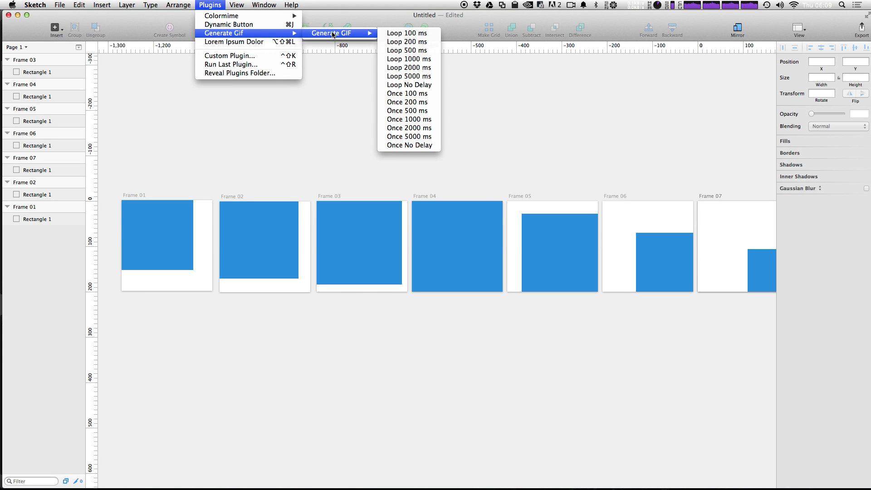
pyautogui.click(428, 50)
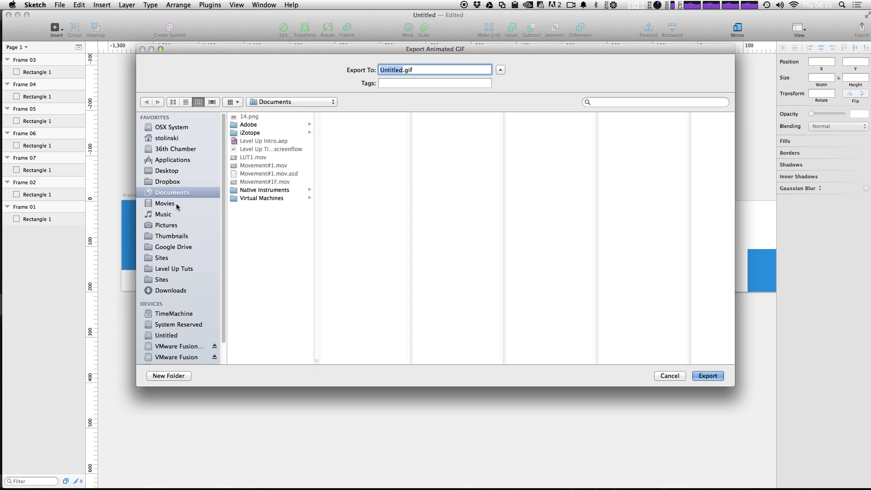
# Step: Save the GIF as 'Square' on the Desktop and show the desktop
pyautogui.click(176, 171)
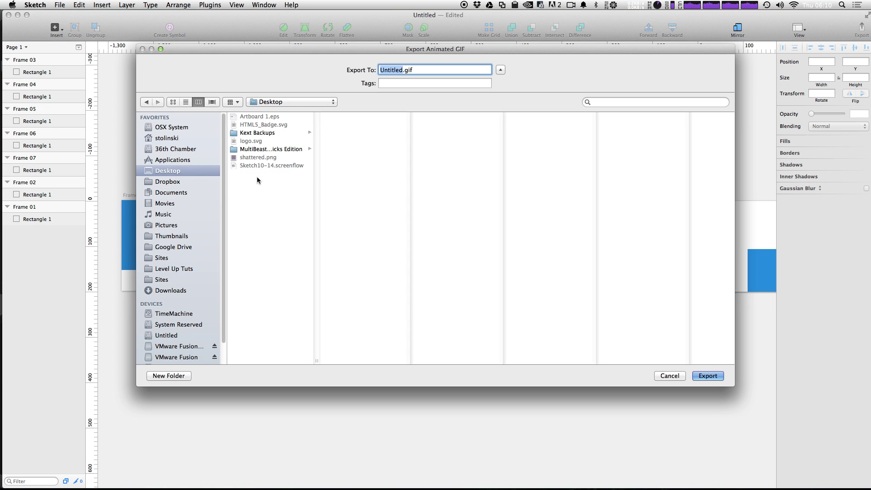
pyautogui.write('Square')
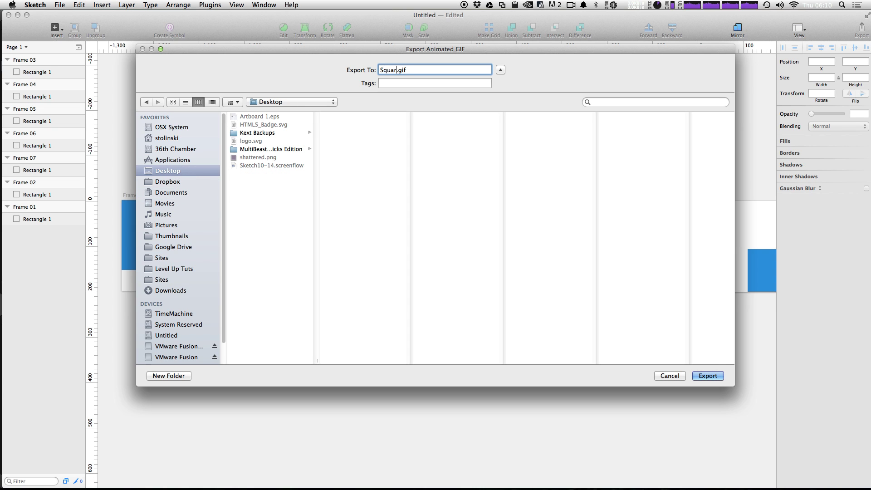
pyautogui.press('Return')
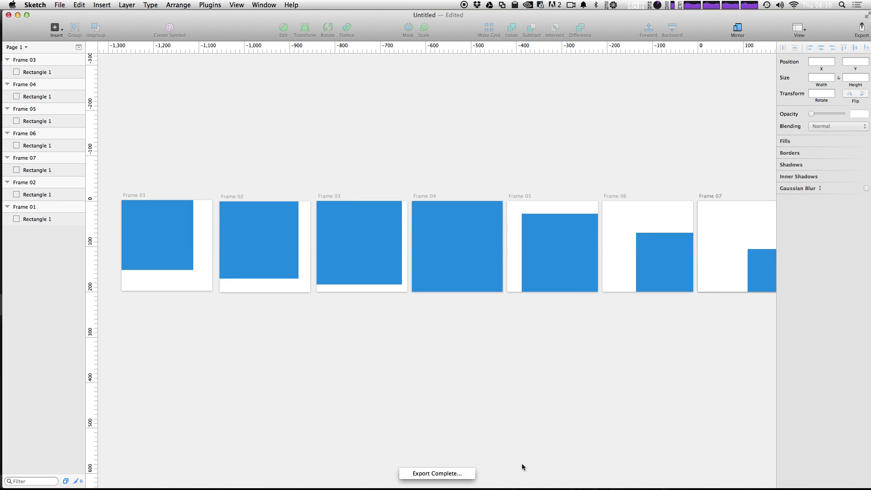
pyautogui.press('F11')
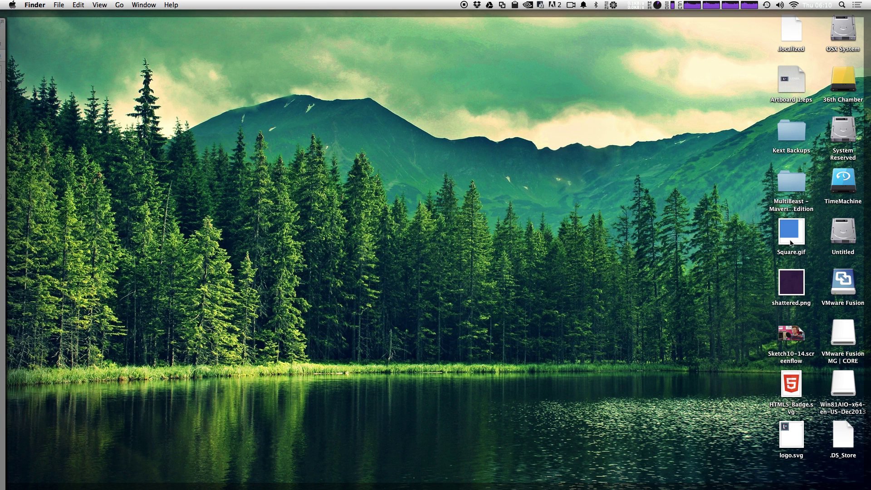
# Step: Quick Look Square.gif on the desktop to check the animation, then return to Sketch
pyautogui.click(800, 238)
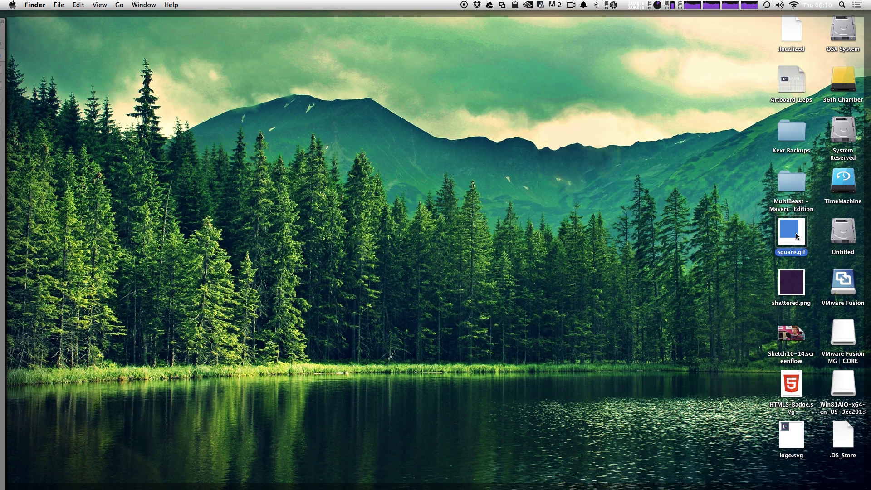
pyautogui.press('space')
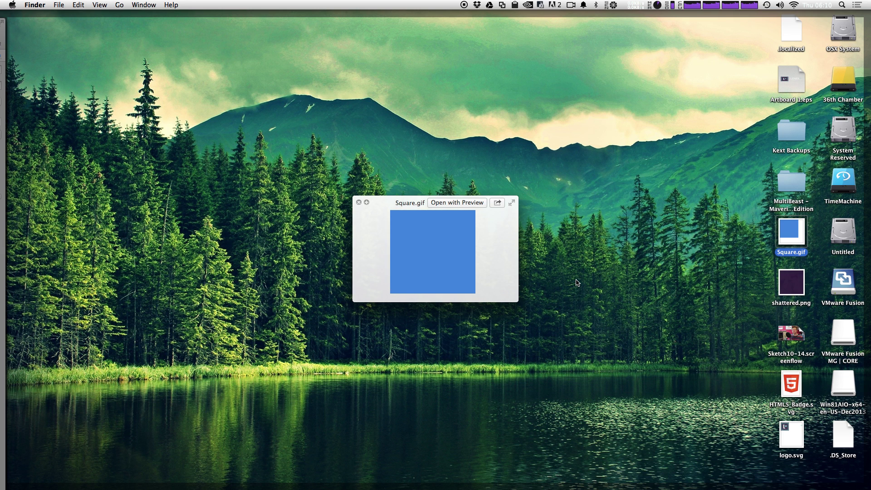
pyautogui.press('space')
pyautogui.press('super+Tab')
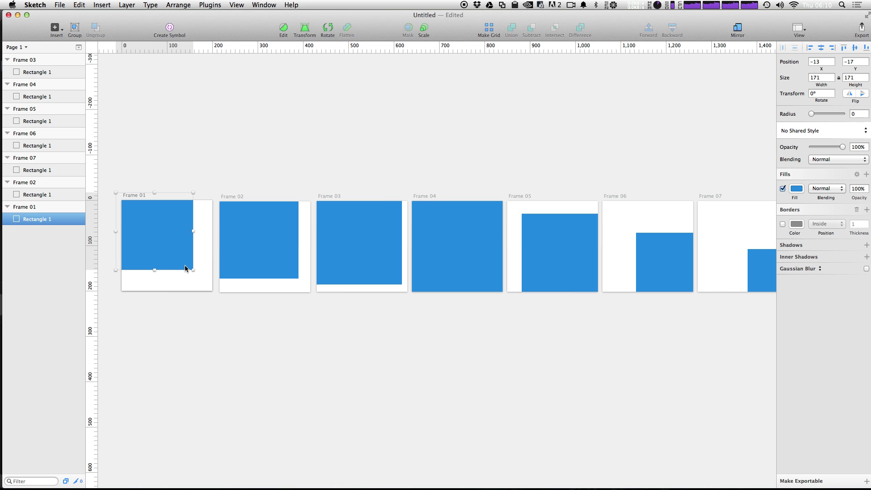
# Step: Shrink the blue squares in Frames 01, 02 and 03, bringing Frame 03's to about 187 px
pyautogui.moveTo(192, 269); pyautogui.dragTo(175, 255)
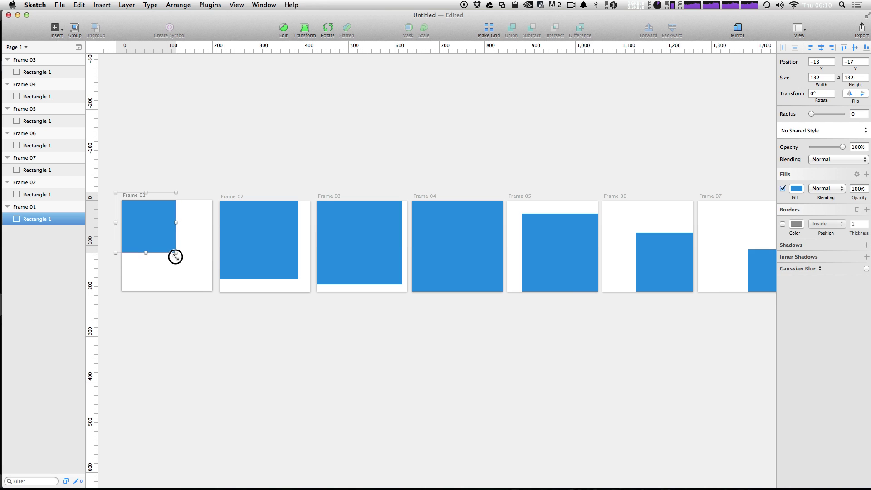
pyautogui.click(231, 260)
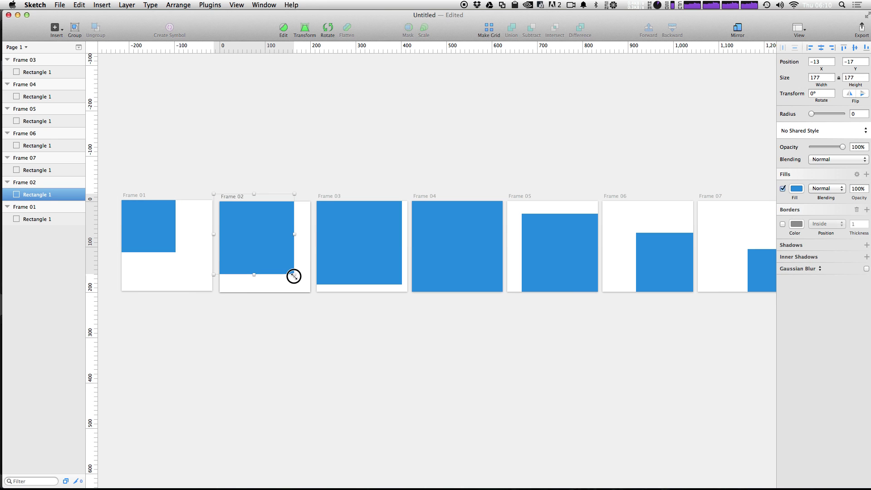
pyautogui.moveTo(293, 275); pyautogui.dragTo(288, 270)
pyautogui.click(365, 273)
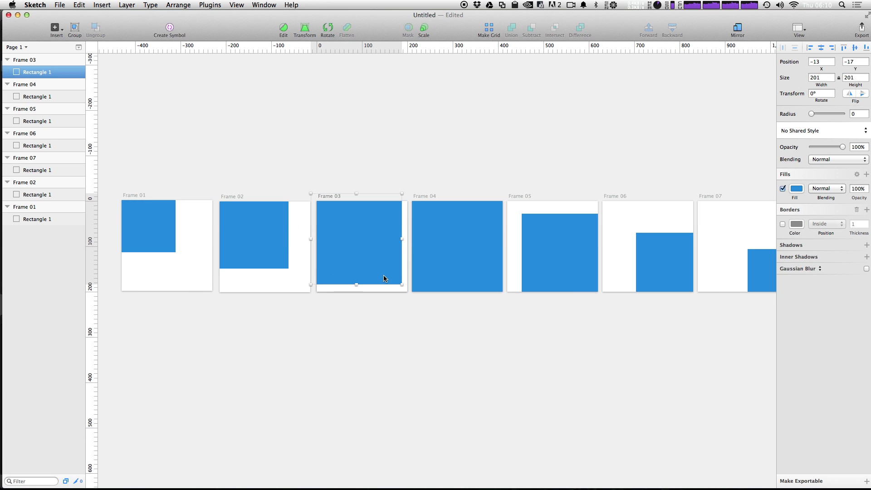
pyautogui.moveTo(401, 284); pyautogui.dragTo(393, 278)
# Step: Shrink the Frame 02 square further and reduce the Frame 01 square to 118 px
pyautogui.click(265, 240)
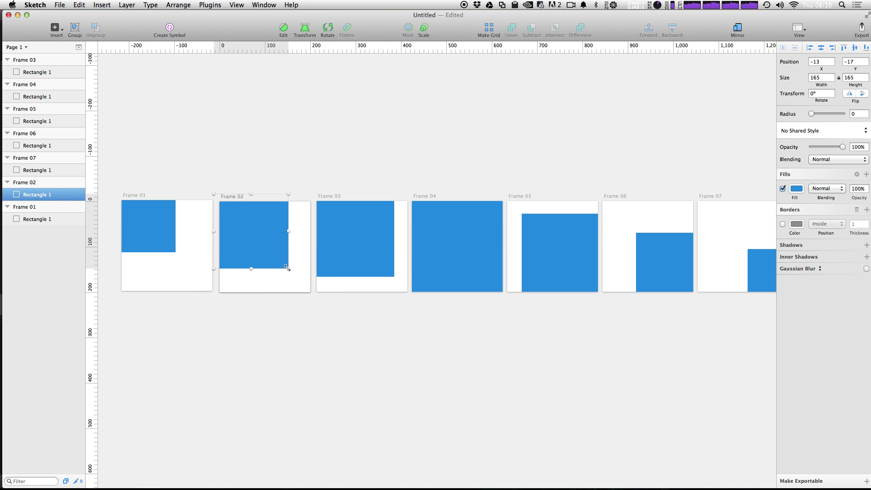
pyautogui.moveTo(287, 267); pyautogui.dragTo(279, 259)
pyautogui.click(291, 137)
pyautogui.click(138, 230)
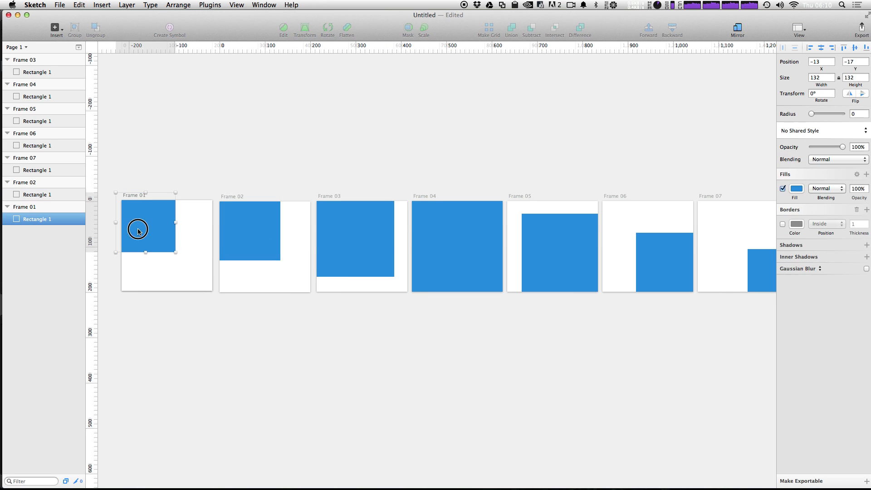
pyautogui.moveTo(175, 252); pyautogui.dragTo(169, 245)
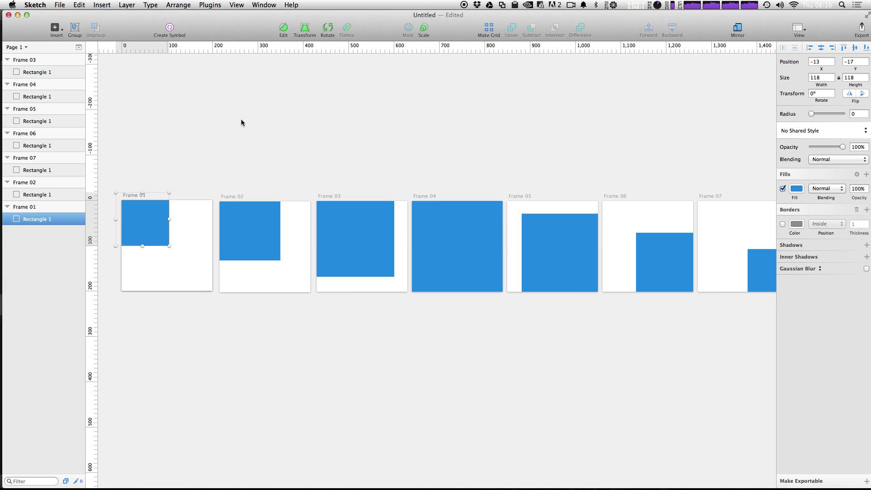
pyautogui.click(241, 122)
pyautogui.click(196, 5)
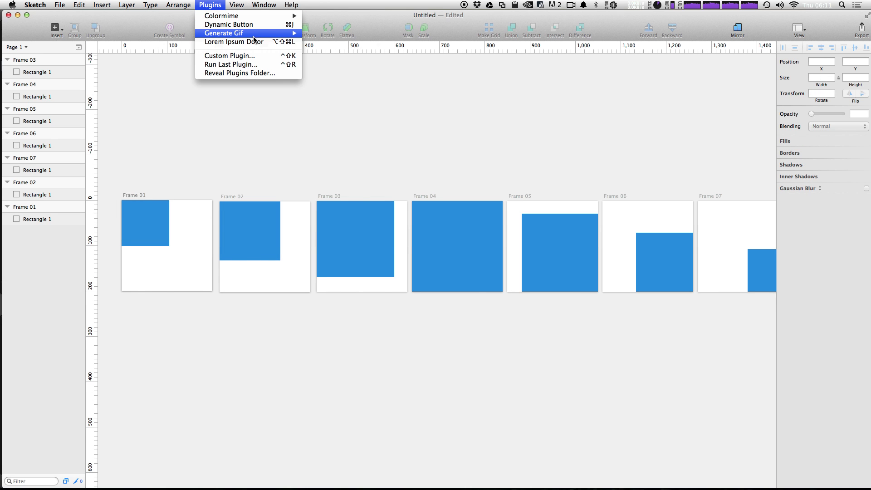
# Step: Generate a looping animated GIF from the frames with 100 ms per frame
pyautogui.moveTo(260, 35)
pyautogui.moveTo(320, 35)
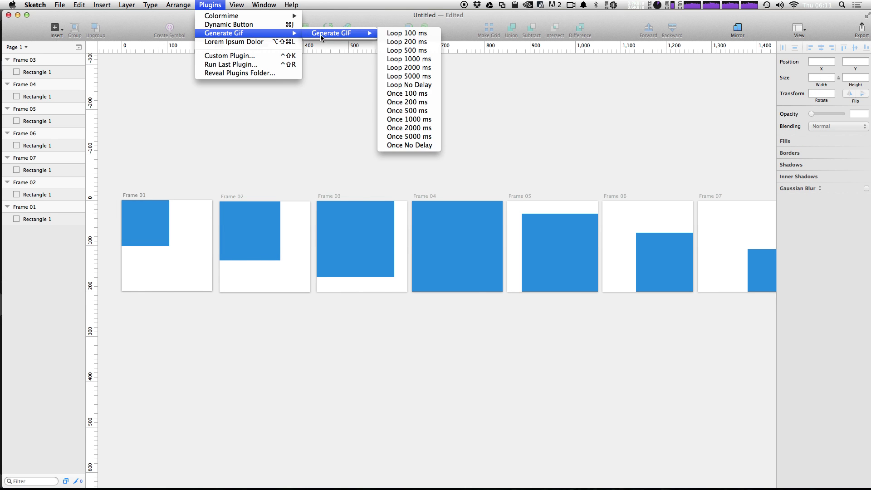
pyautogui.click(396, 34)
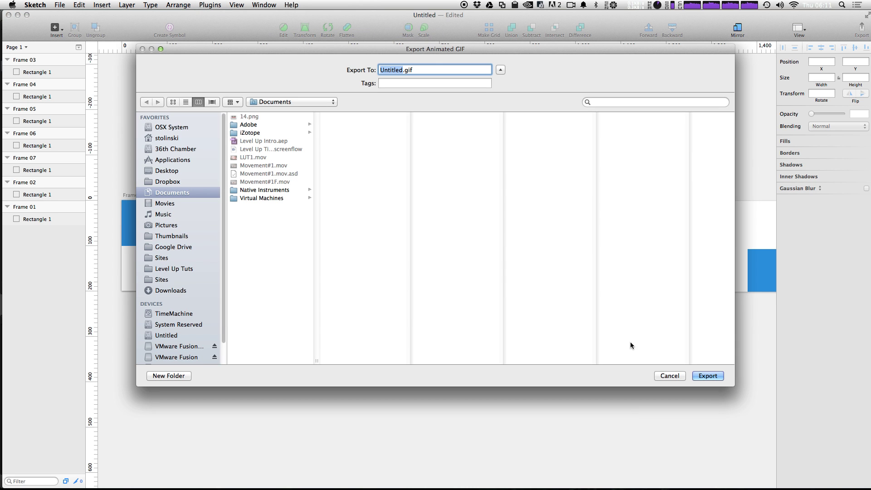
# Step: Save the GIF to the Desktop as Square.gif, replacing the old file, and reveal the desktop
pyautogui.click(167, 170)
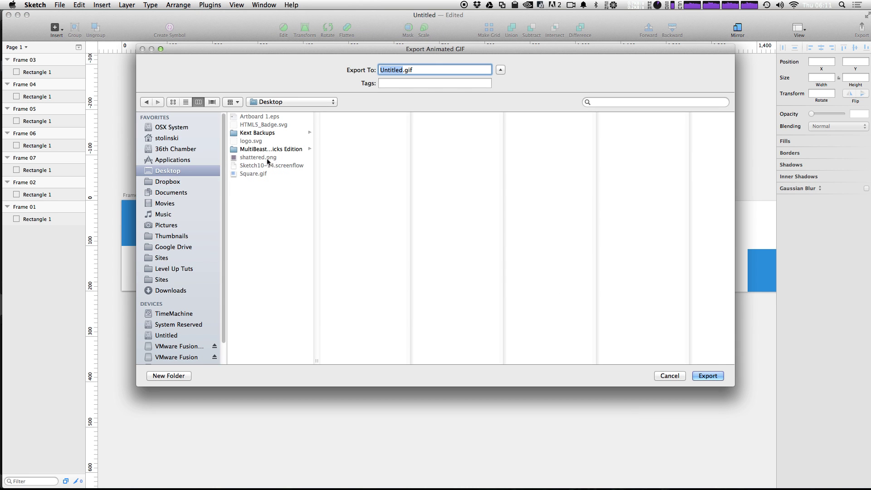
pyautogui.click(255, 166)
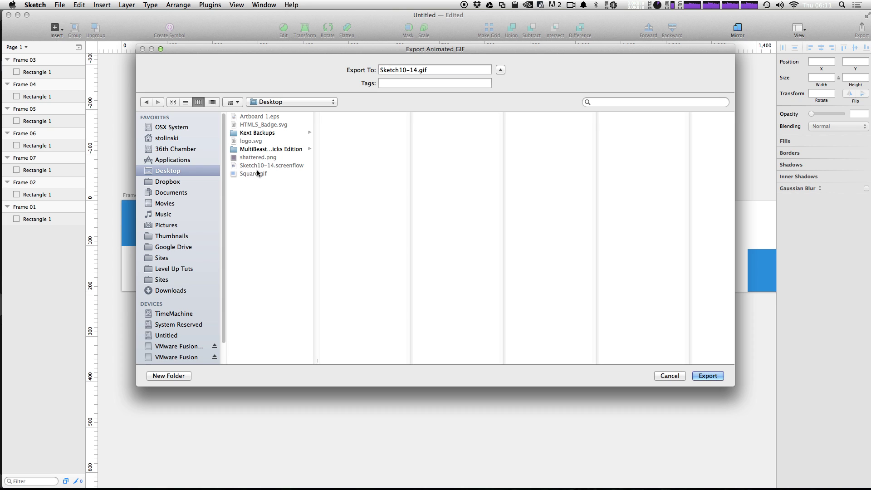
pyautogui.click(257, 173)
pyautogui.press('Return')
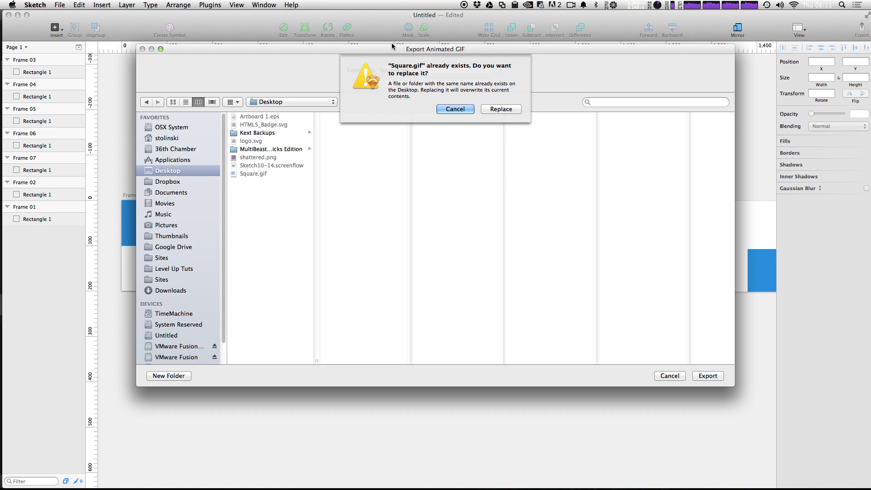
pyautogui.click(493, 108)
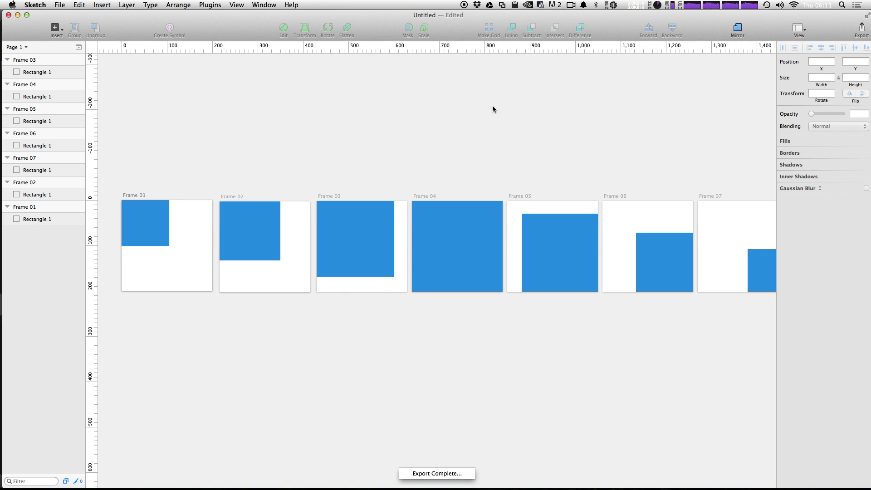
pyautogui.press('F11')
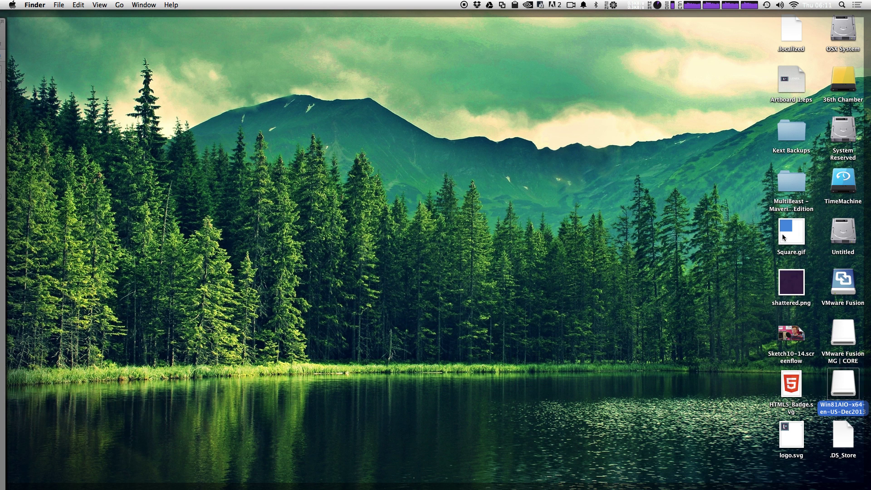
# Step: Quick Look the updated Square.gif on the desktop to preview the animation
pyautogui.click(782, 233)
pyautogui.press('space')
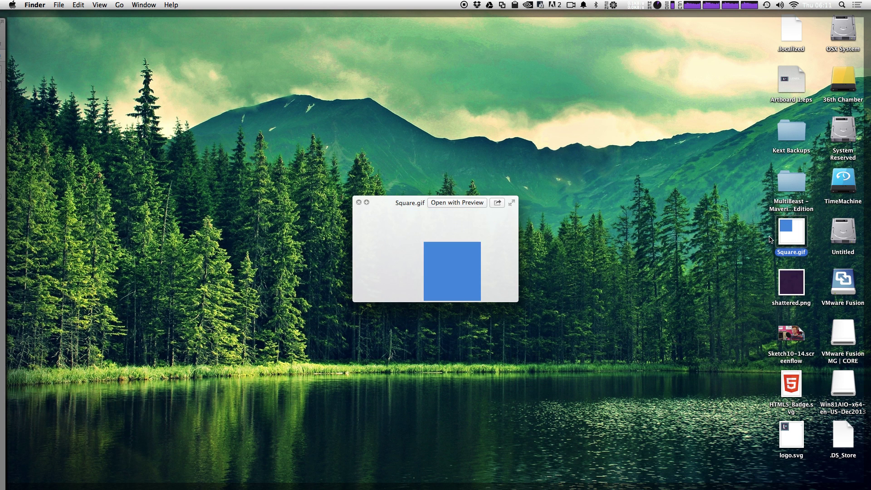